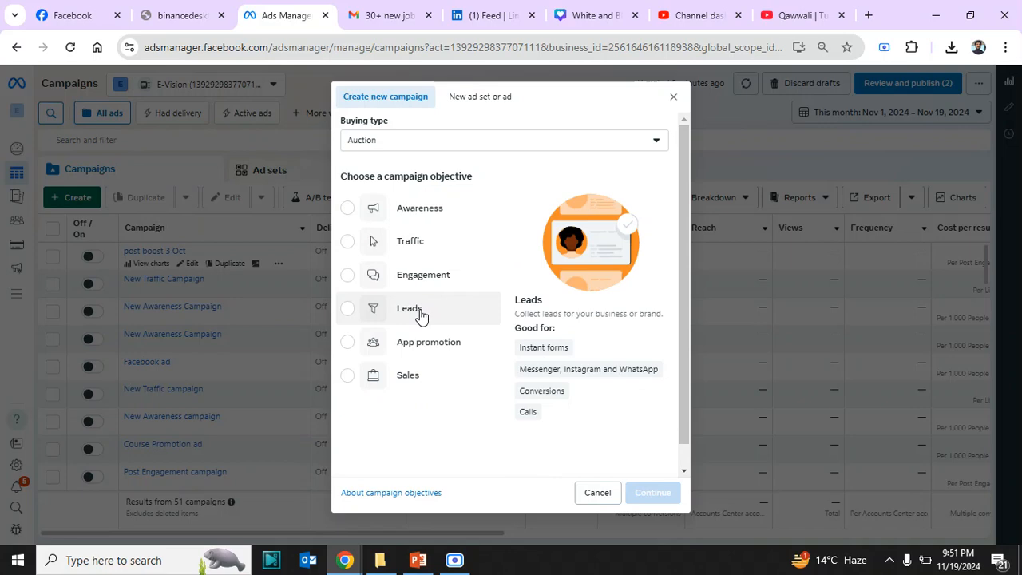
Step: Create a campaign with the Leads objective using the manual leads campaign setup, and continue to its ad set settings
left_click(429, 314)
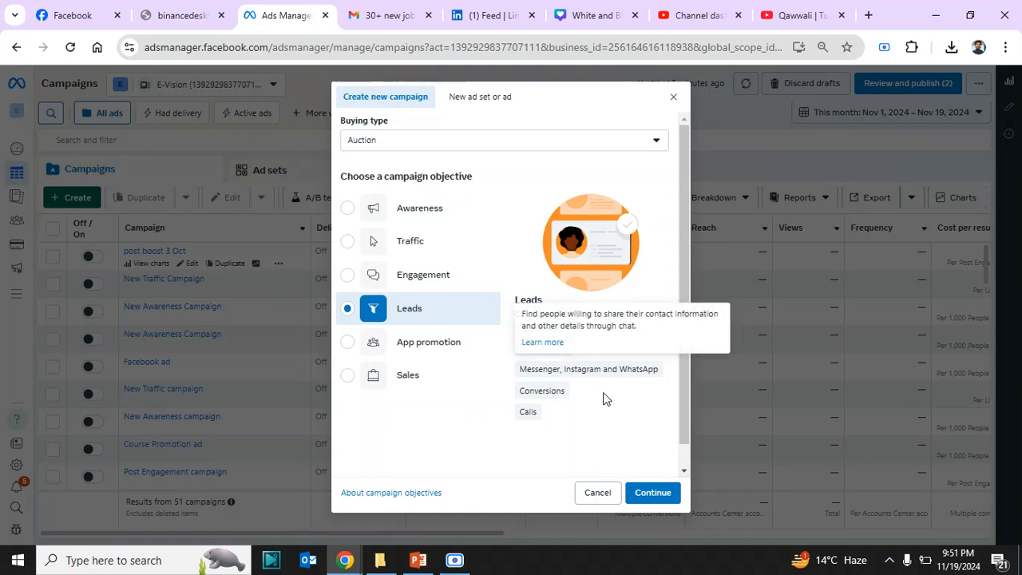
mouse_move(636, 383)
mouse_move(568, 344)
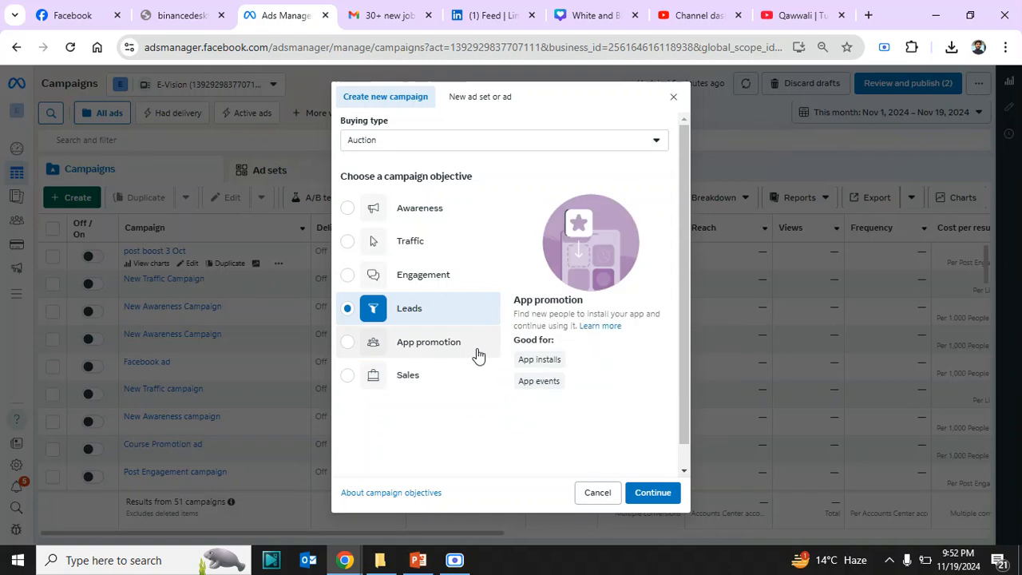
mouse_move(545, 363)
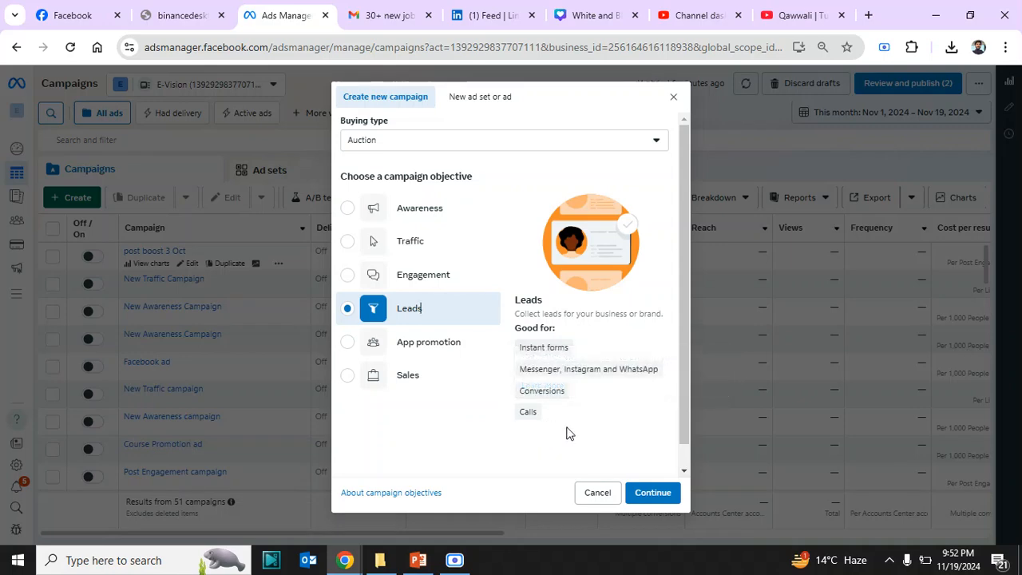
left_click(640, 495)
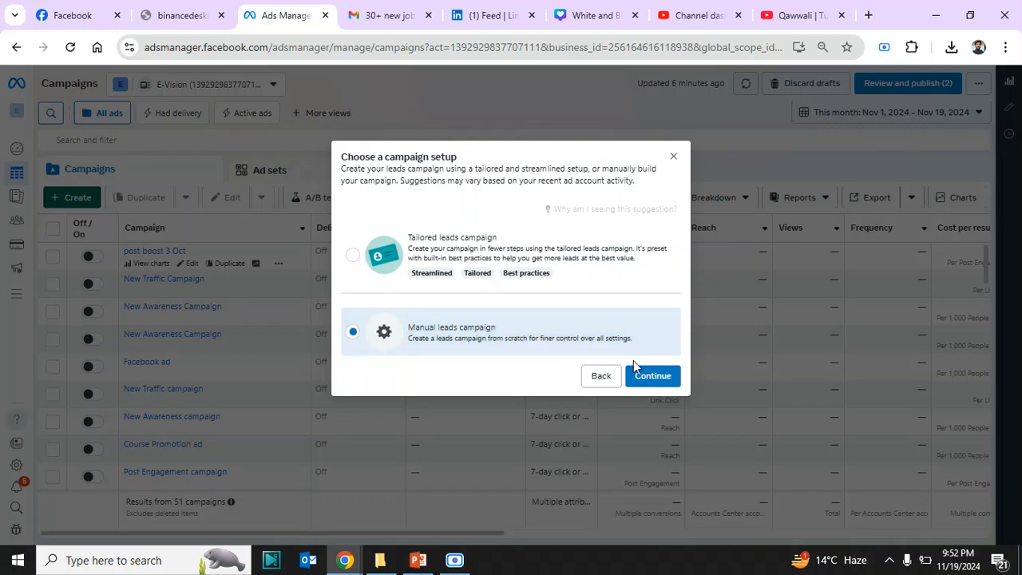
left_click(647, 376)
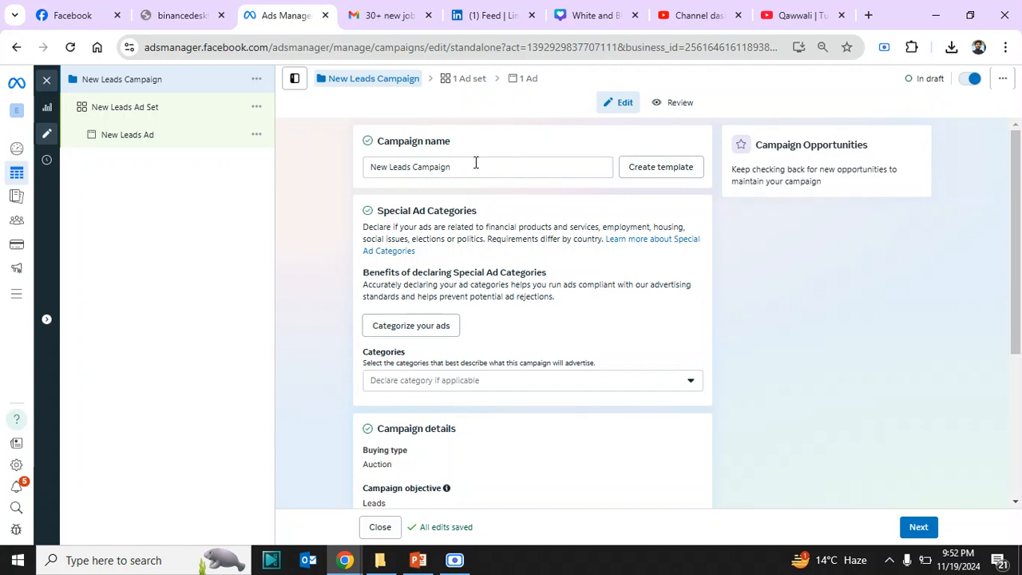
left_click_drag(1015, 308, 1009, 457)
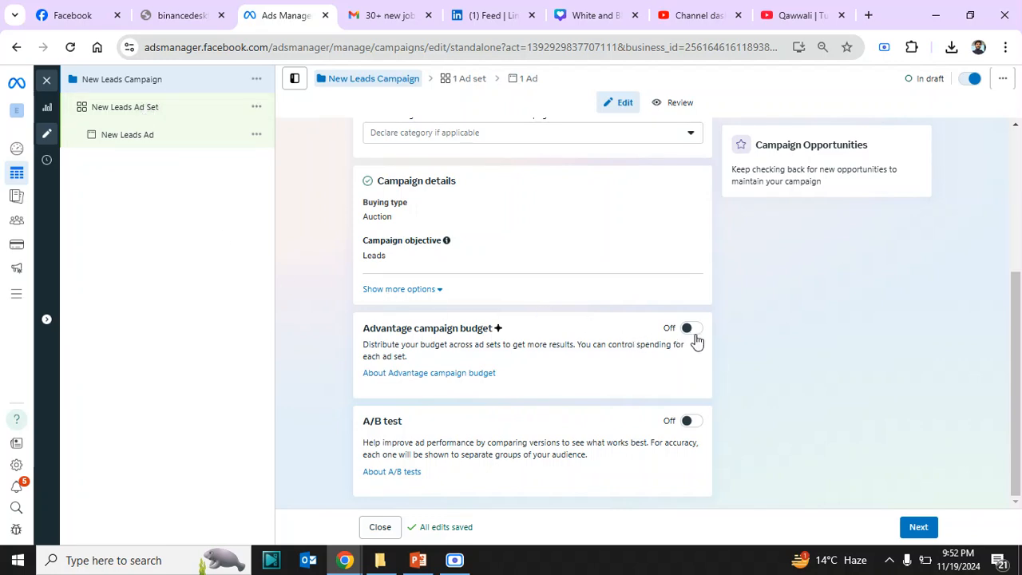
left_click(918, 527)
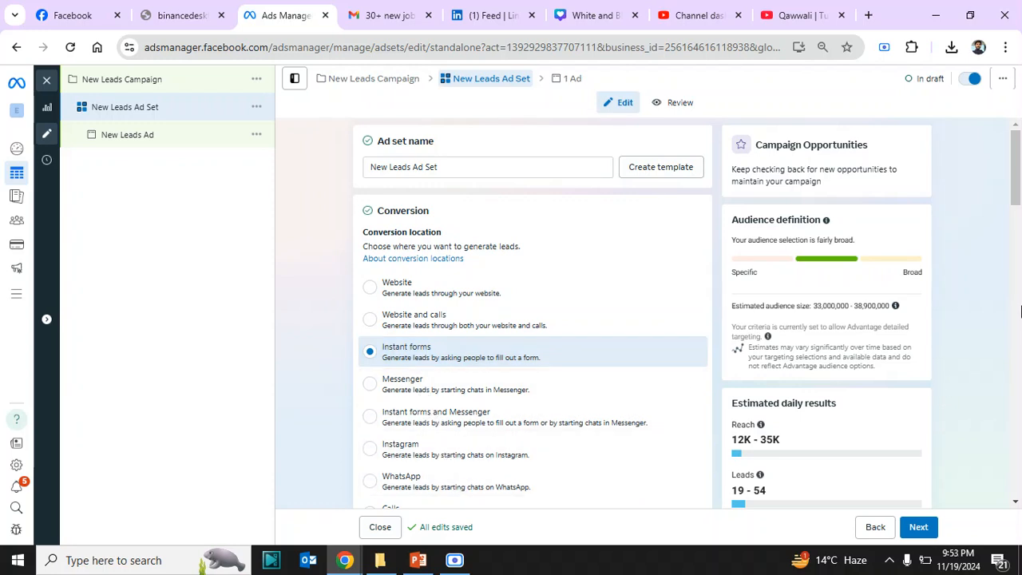
Step: Review the ad set's conversion locations, Facebook Page, performance goal, budget type choices, schedule and ad scheduling options
left_click_drag(1015, 199, 1015, 228)
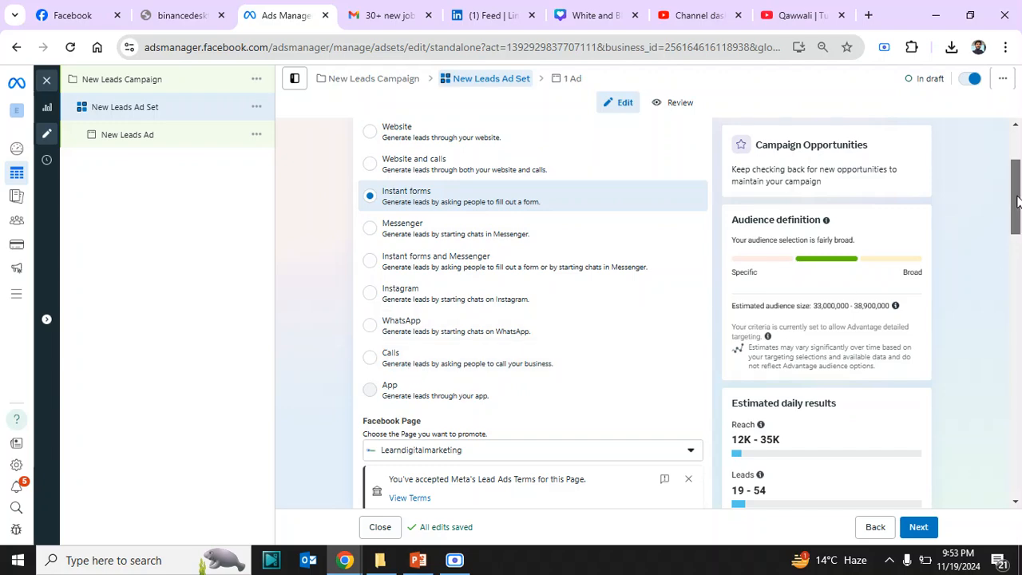
left_click_drag(1016, 199, 1016, 244)
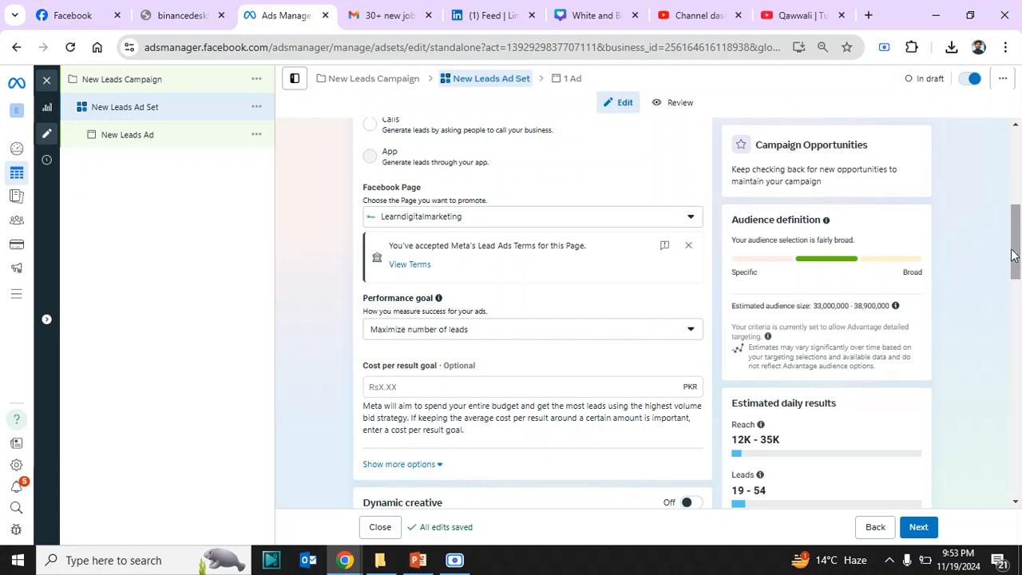
left_click_drag(1016, 257, 1019, 353)
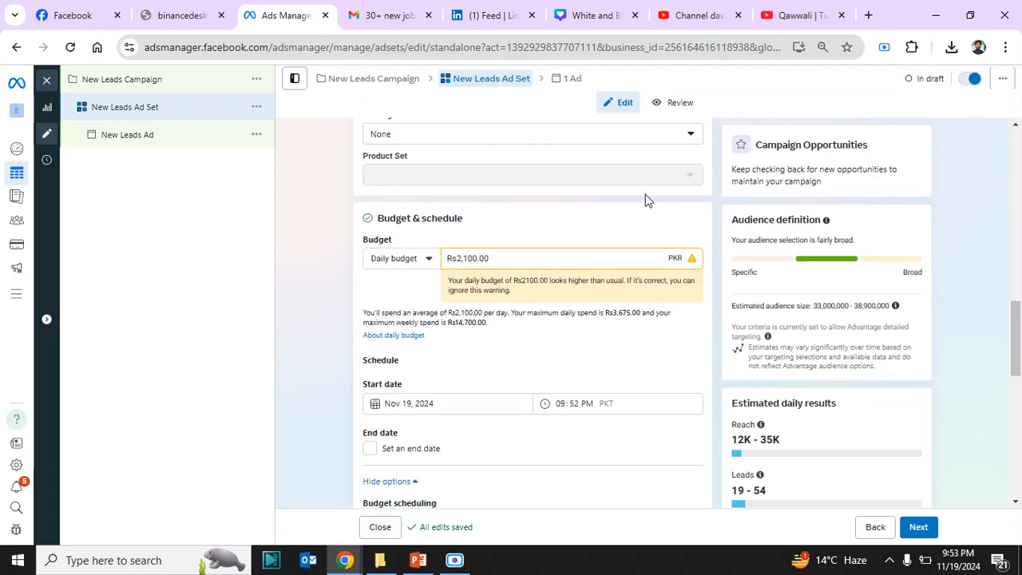
left_click(426, 264)
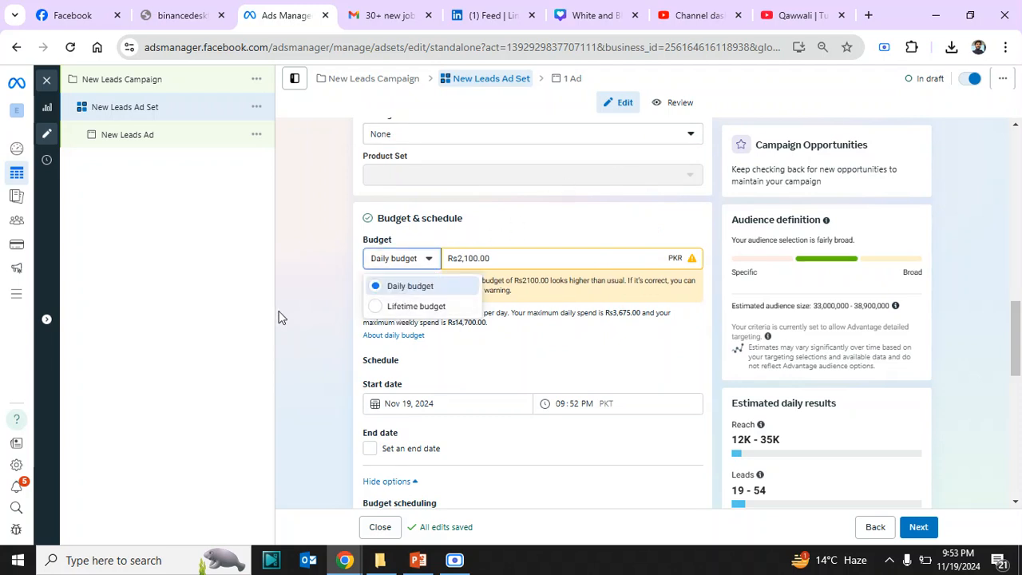
left_click(320, 323)
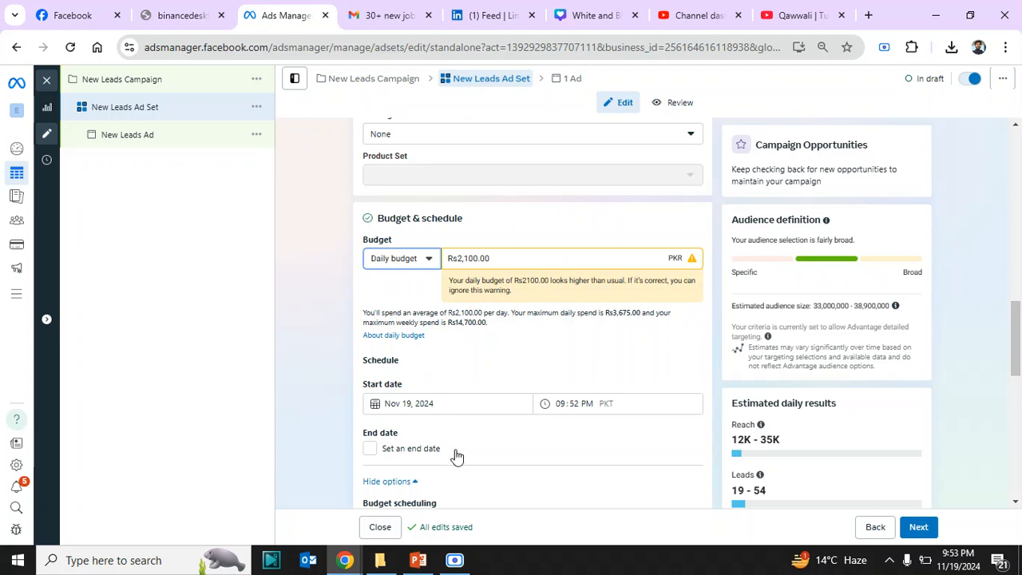
scroll(1014, 358, "down", 1)
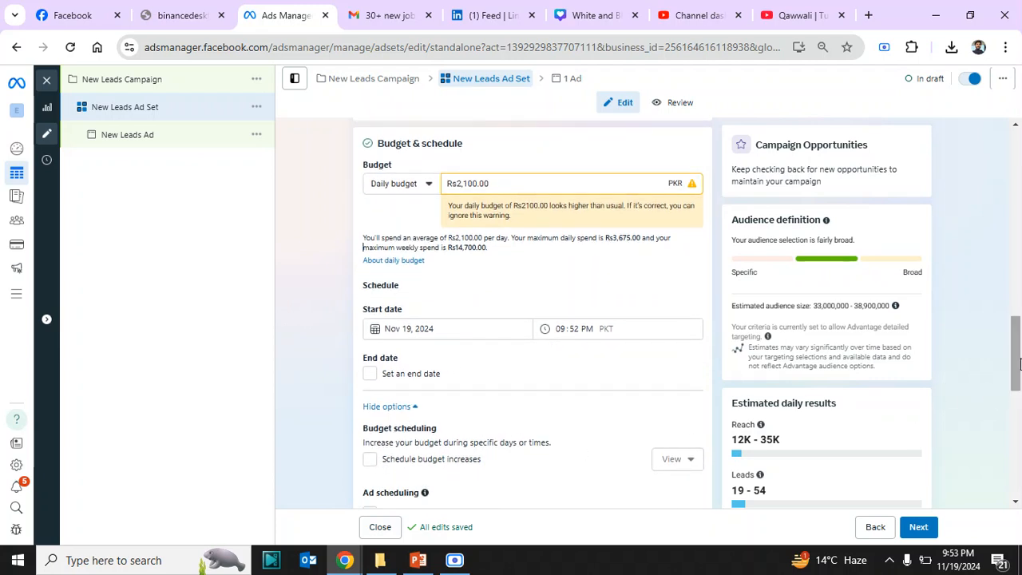
left_click_drag(1017, 363, 1018, 369)
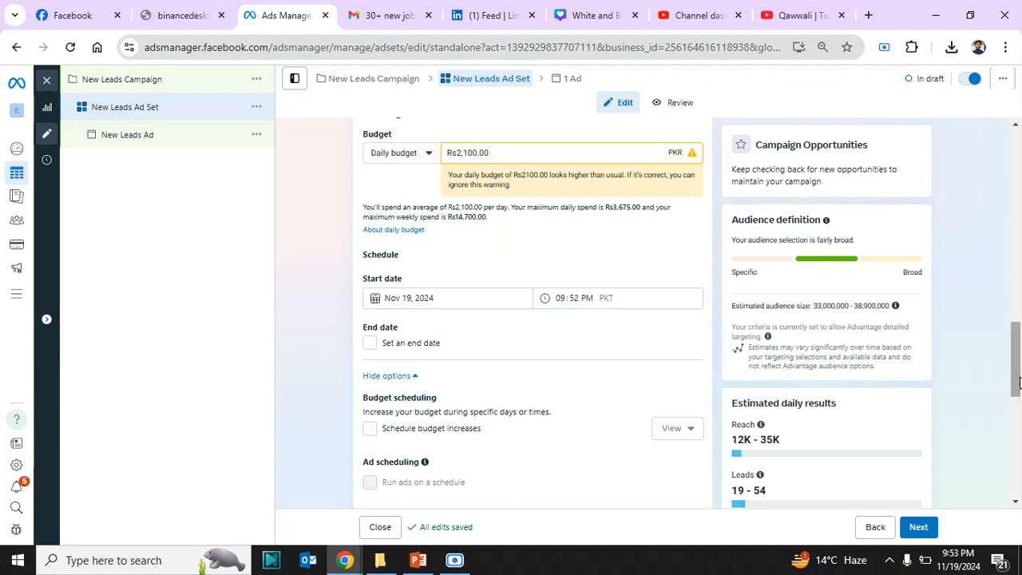
left_click_drag(1016, 383, 1017, 401)
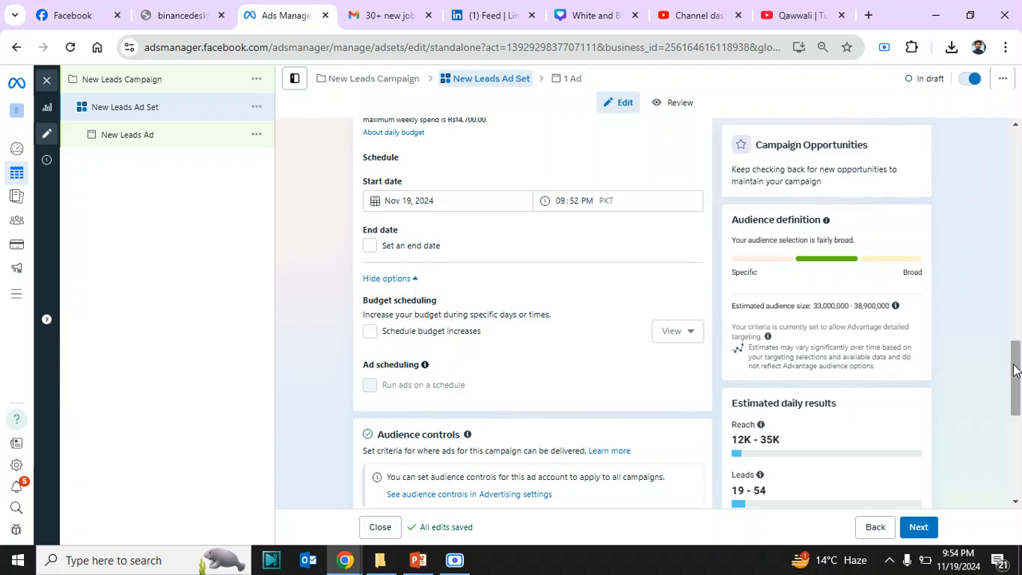
Step: Edit the audience locations, searching for "f8 mar" and including F8 Markaz Islamabad
left_click_drag(1014, 371, 1021, 409)
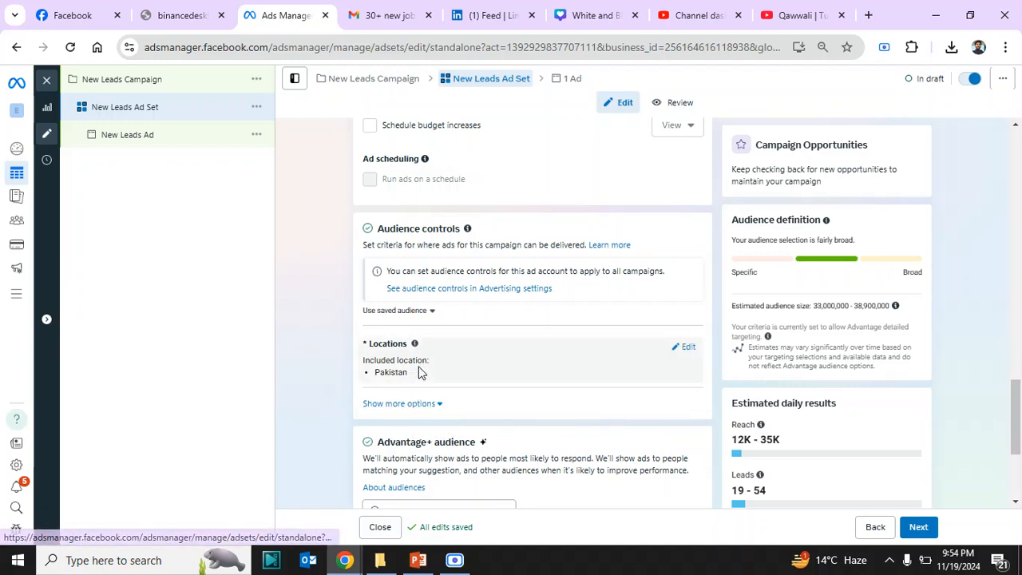
left_click(685, 348)
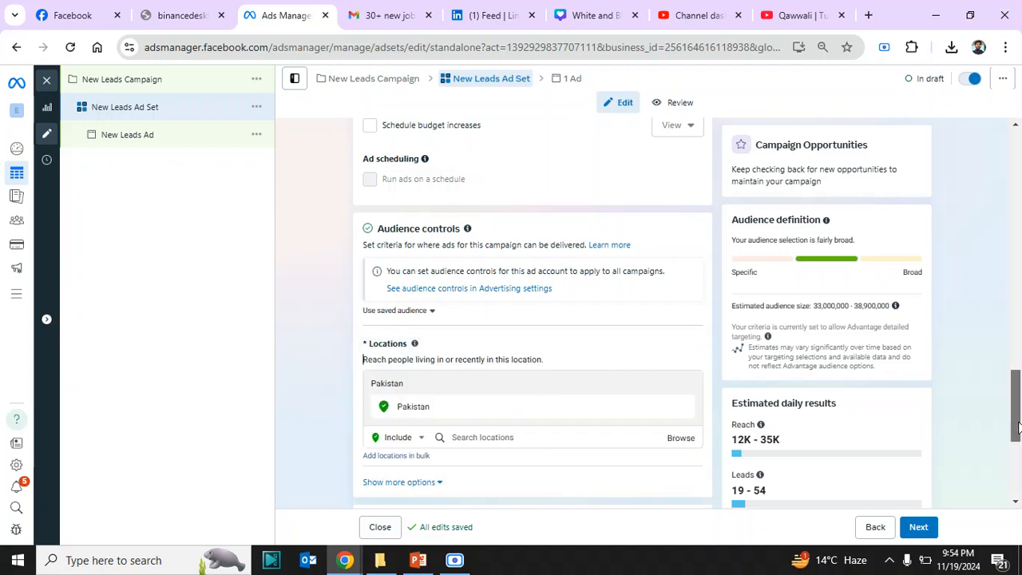
scroll(1018, 428, "down", 2)
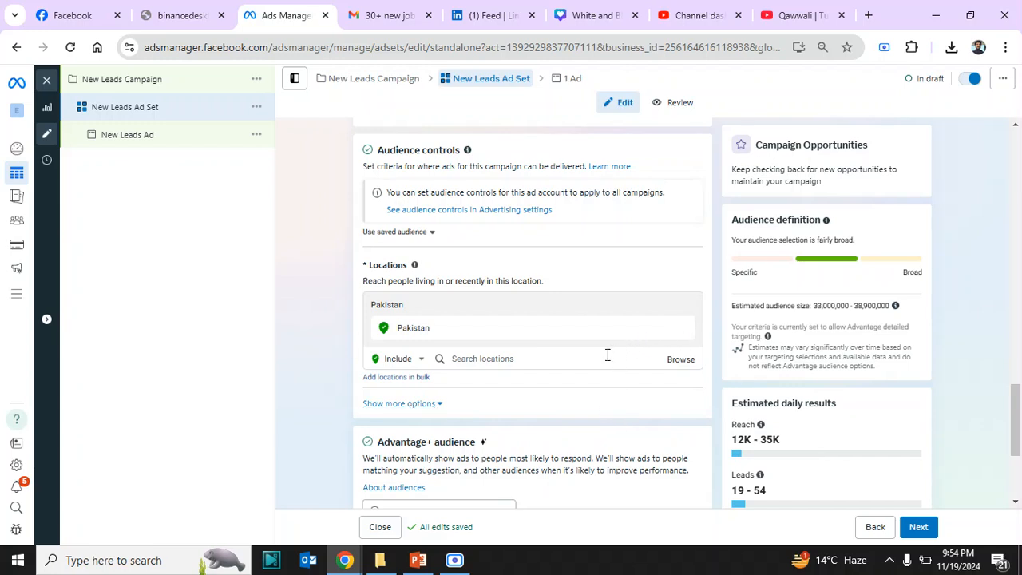
left_click(612, 360)
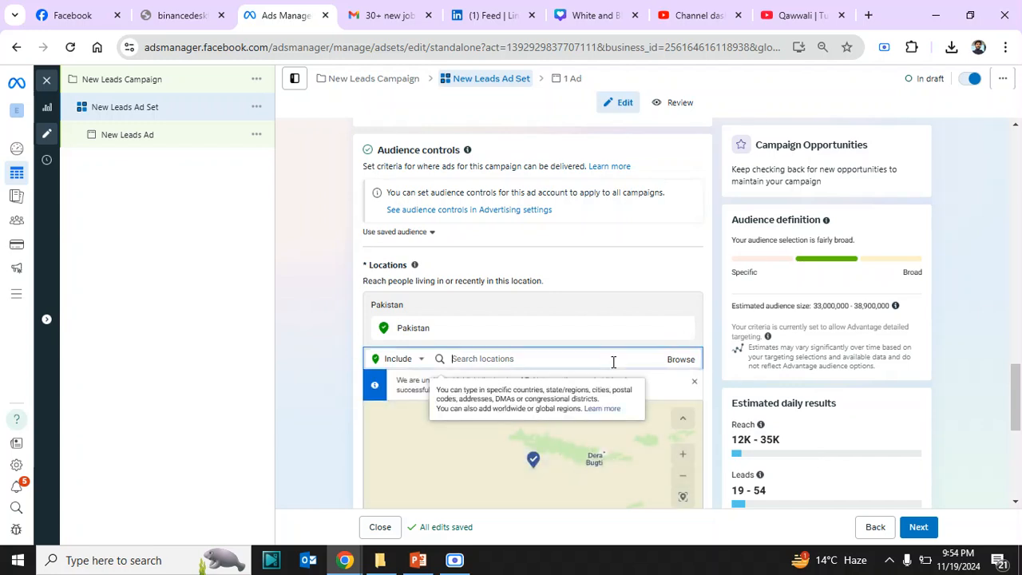
type("f8")
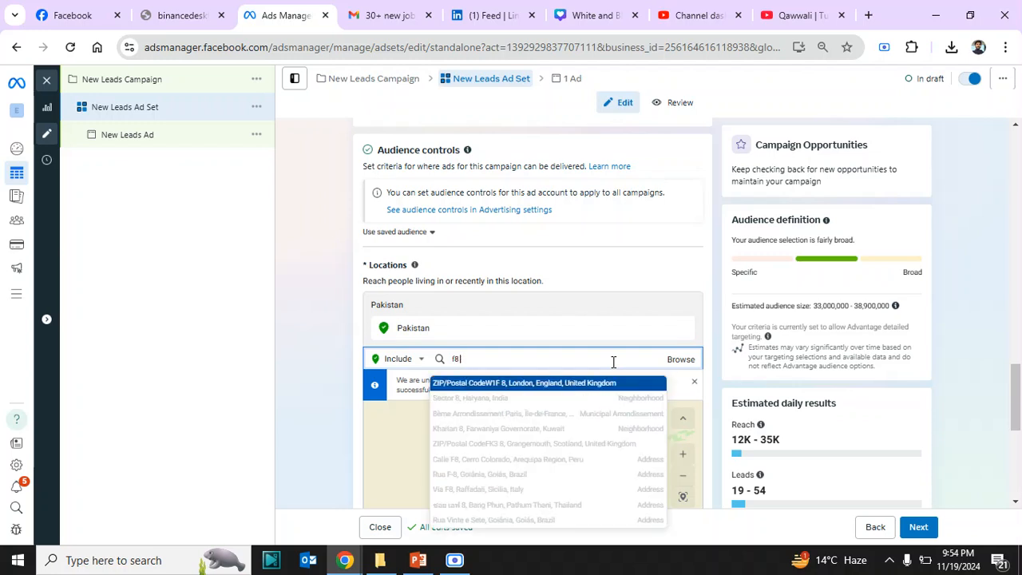
type(" mar")
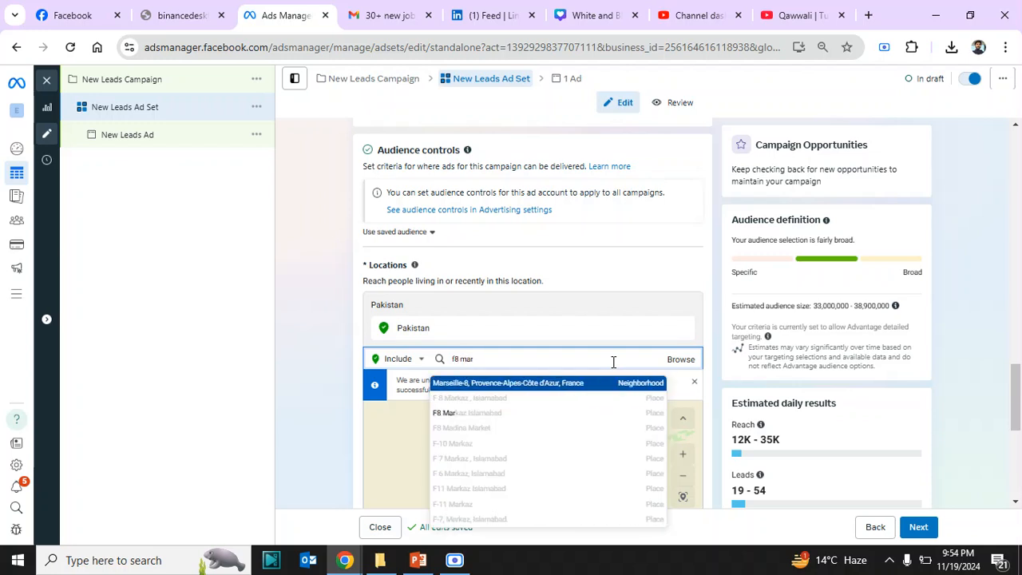
left_click(479, 415)
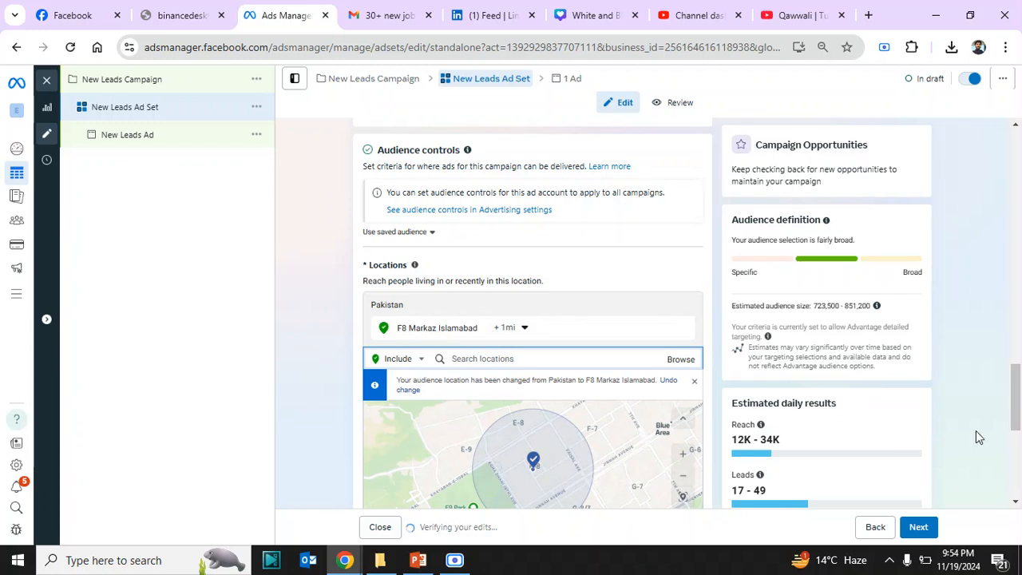
Step: Switch the ad set from Advantage+ audience to the original audience options
left_click_drag(1015, 411, 1017, 429)
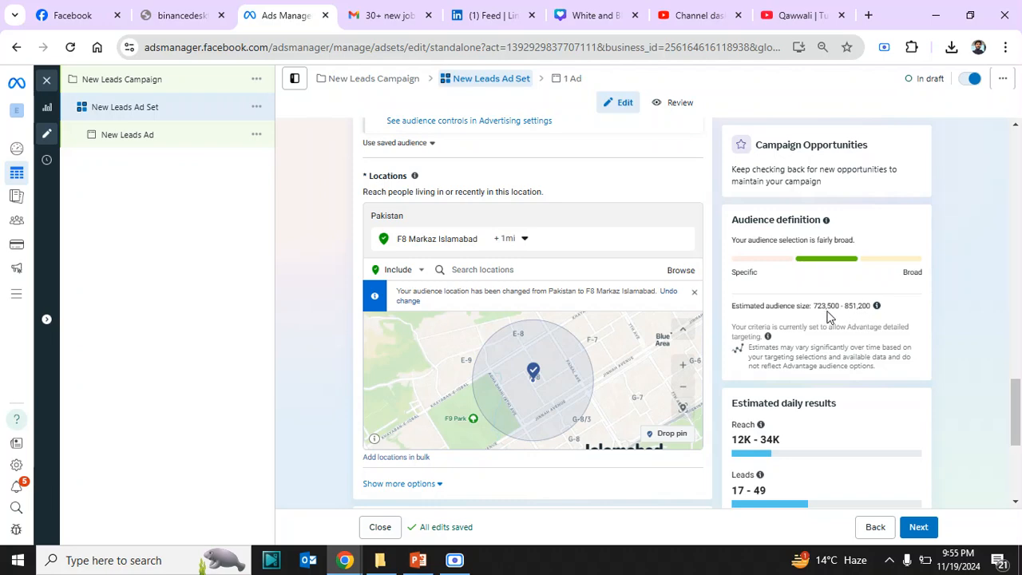
left_click_drag(1017, 412, 1016, 447)
left_click(666, 423)
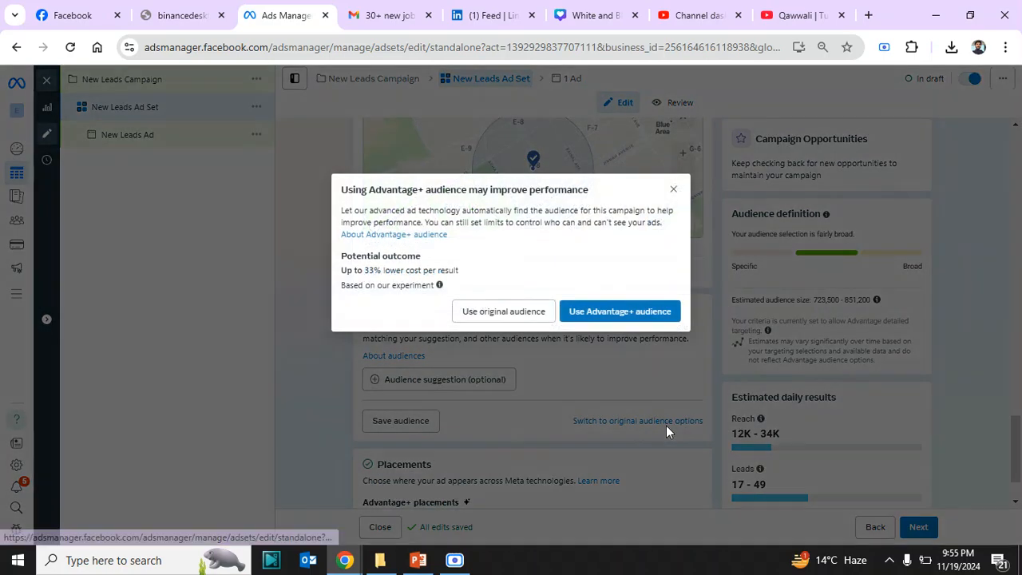
left_click(503, 313)
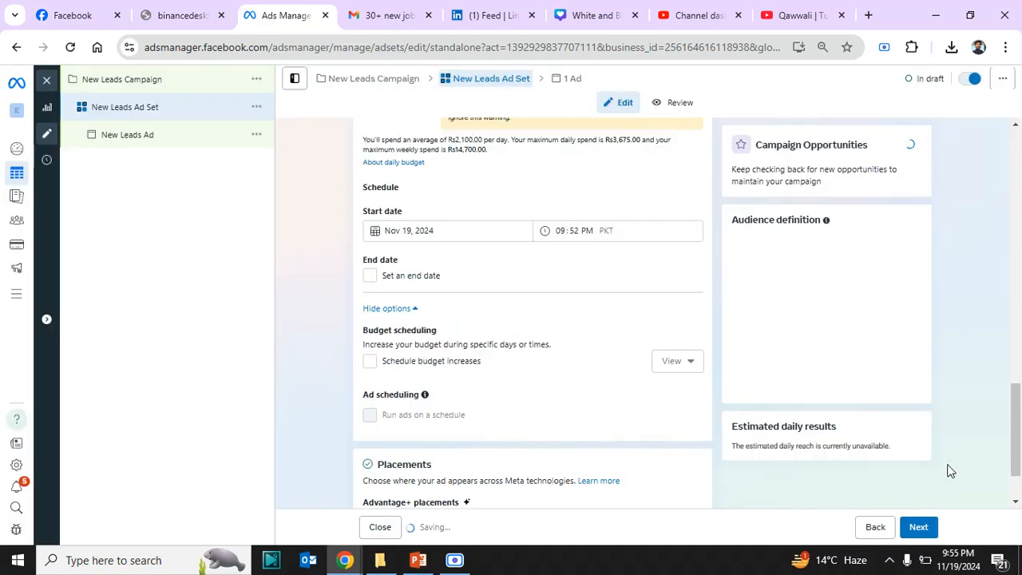
Step: Set the audience's maximum age to 35
left_click_drag(1017, 362, 893, 458)
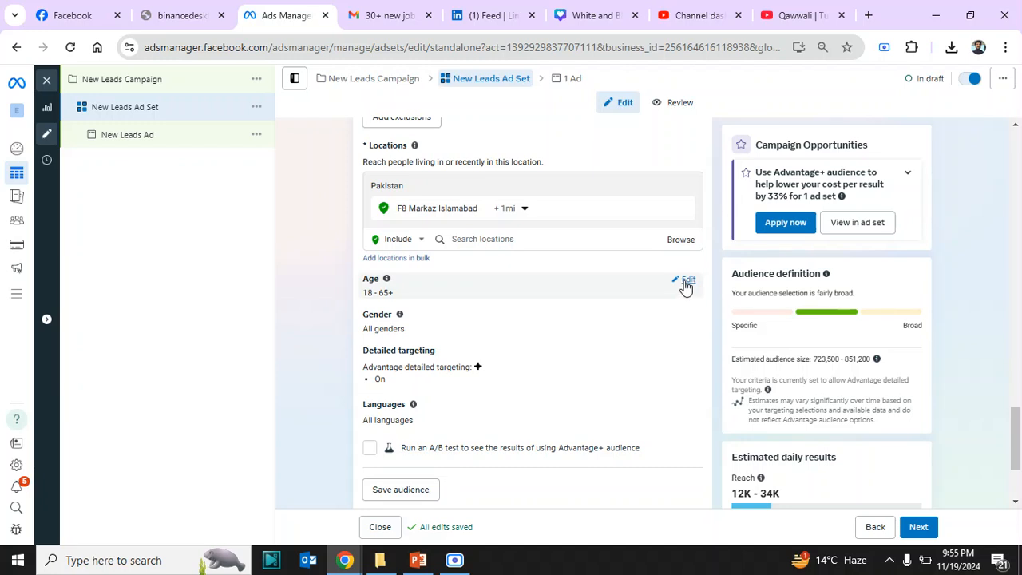
left_click(685, 281)
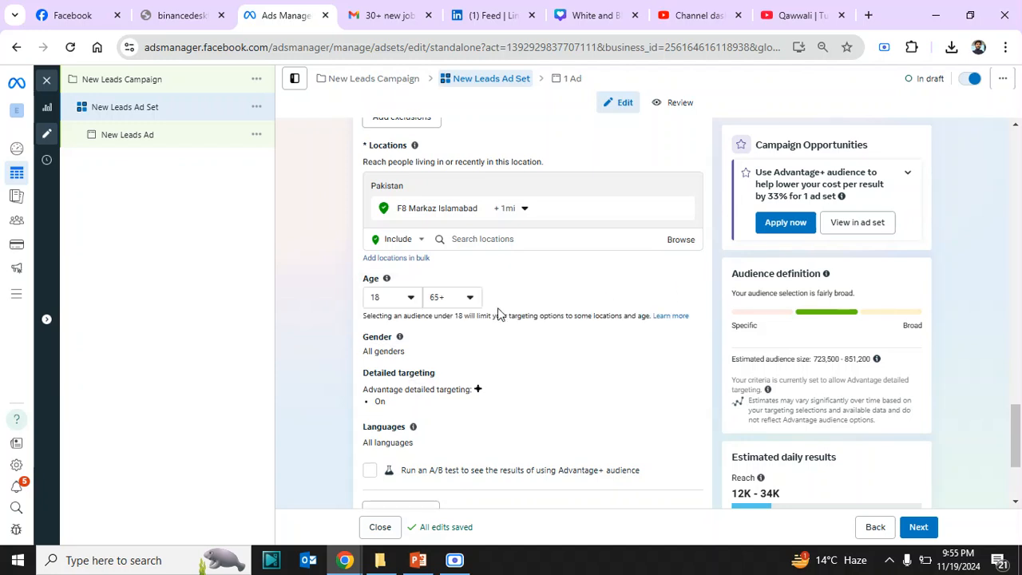
left_click(465, 301)
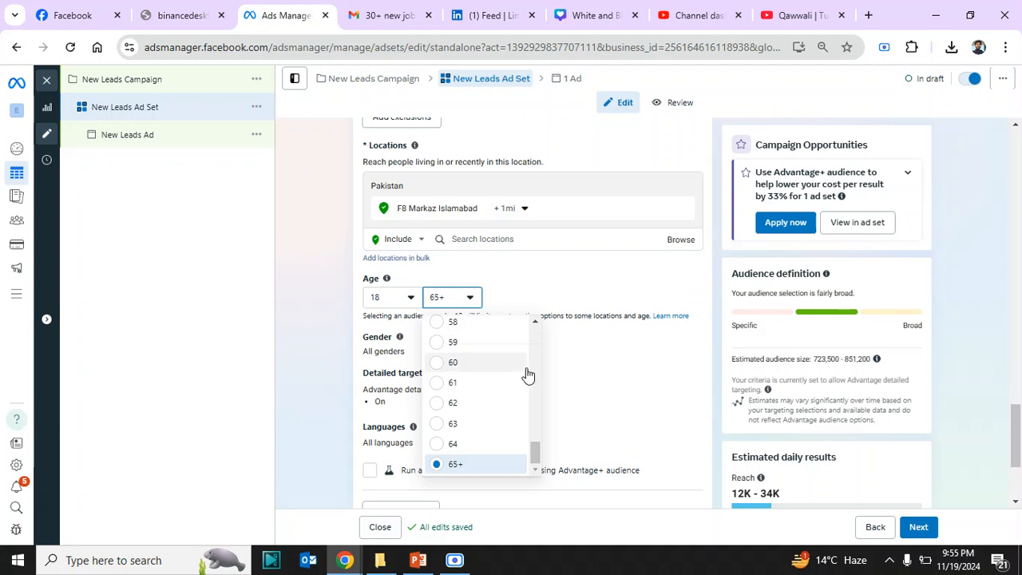
scroll(538, 360, "up", 5)
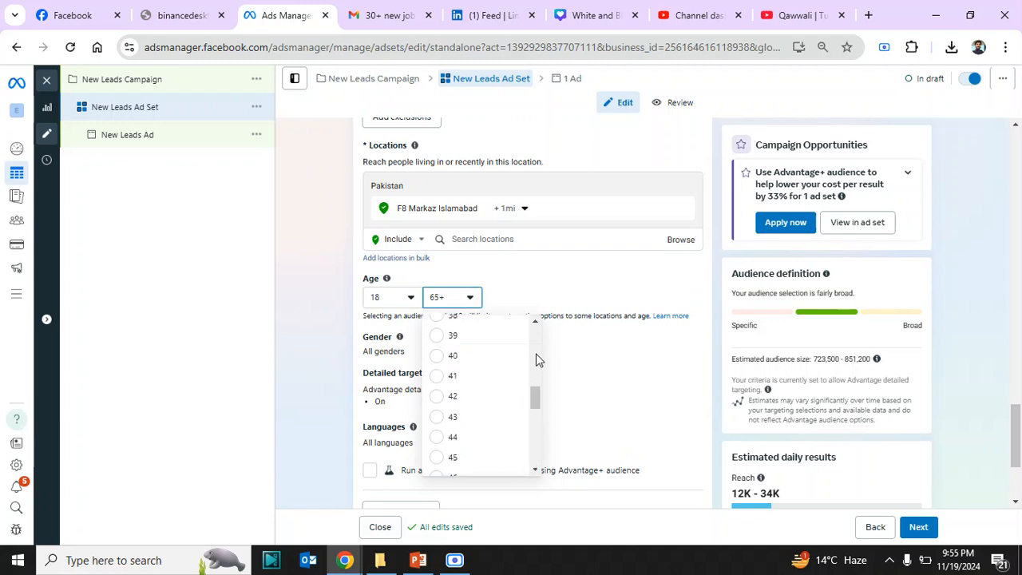
scroll(537, 360, "up", 2)
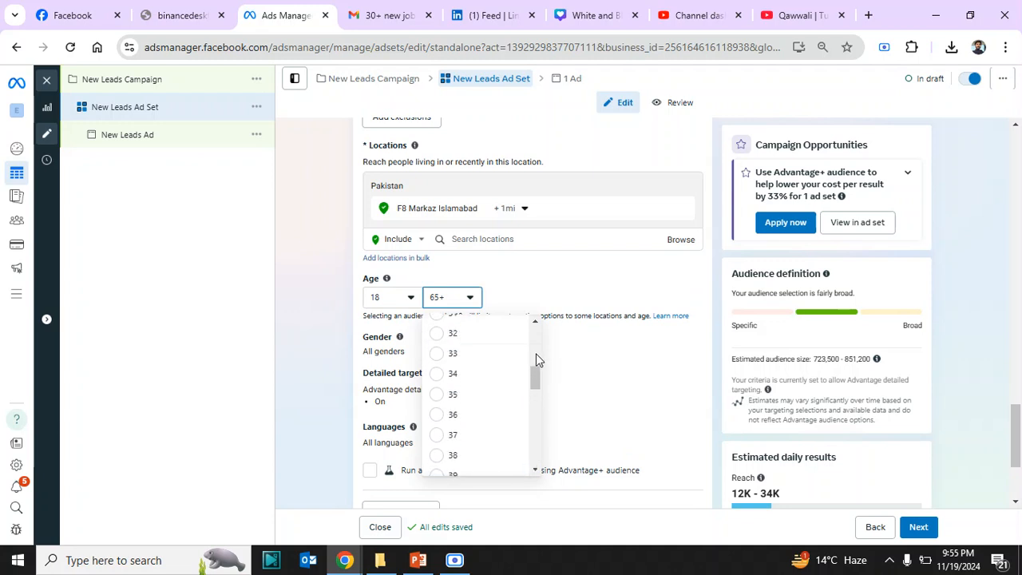
left_click(438, 394)
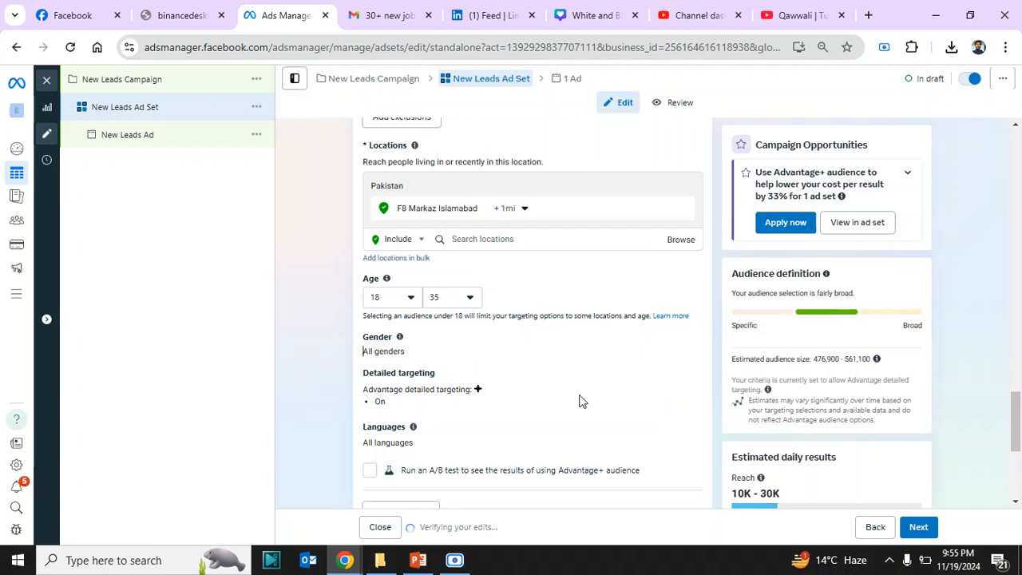
Step: Restrict the audience's gender to Men
left_click(687, 339)
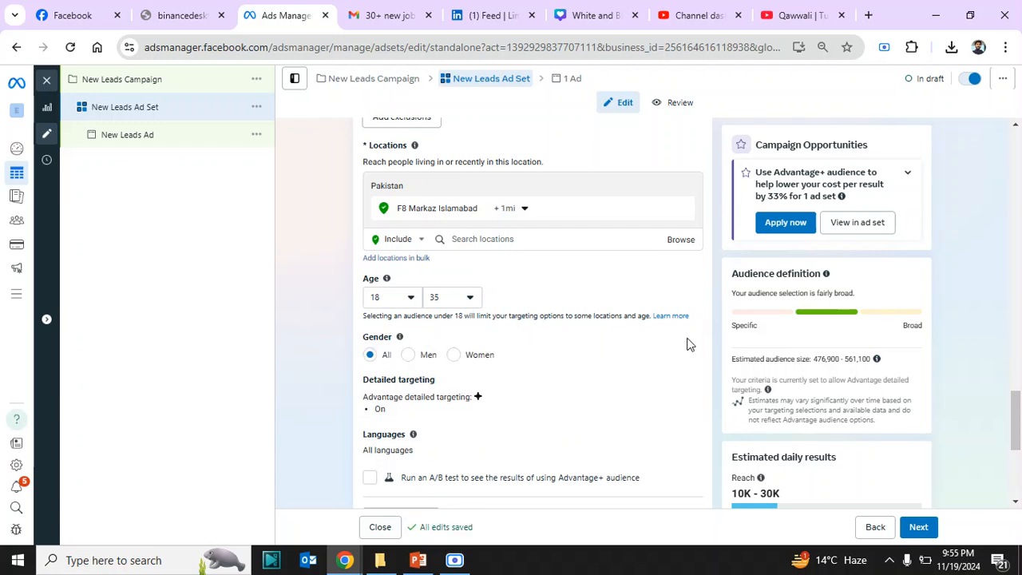
left_click(331, 394)
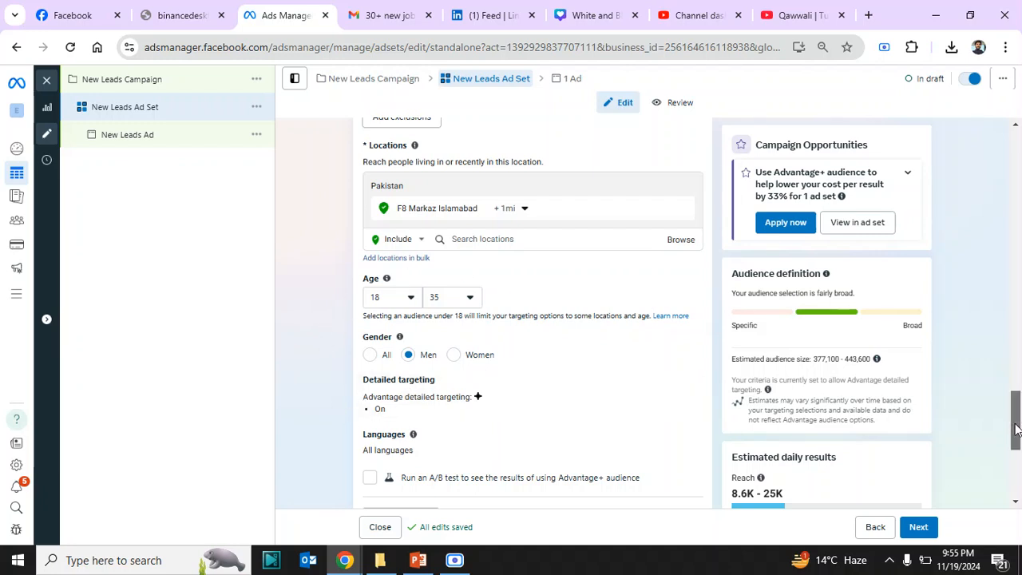
left_click_drag(1016, 429, 1015, 424)
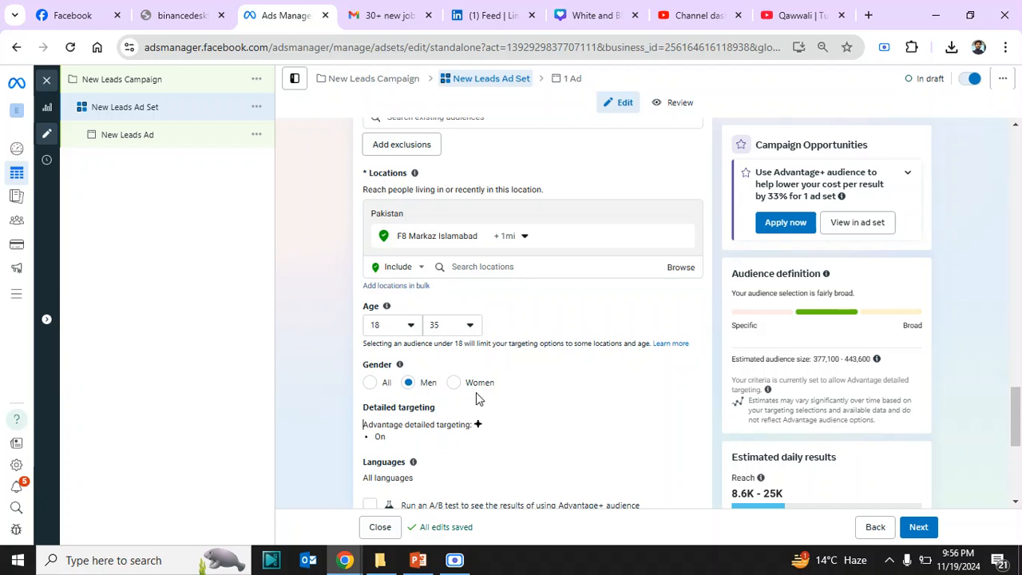
left_click_drag(1015, 444, 1014, 439)
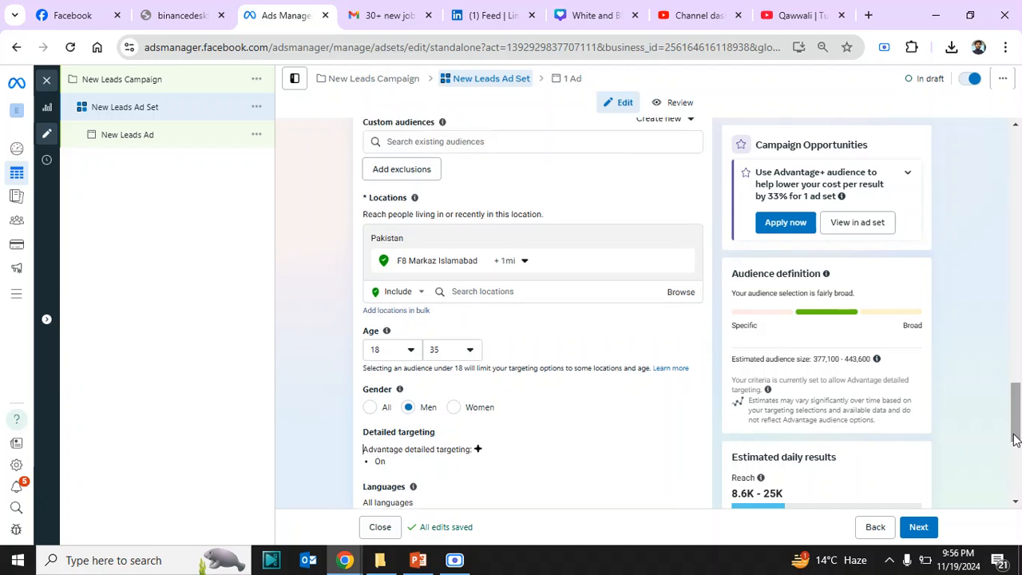
Step: Set the targeting radius around F8 Markaz Islamabad to 2 miles
left_click(524, 264)
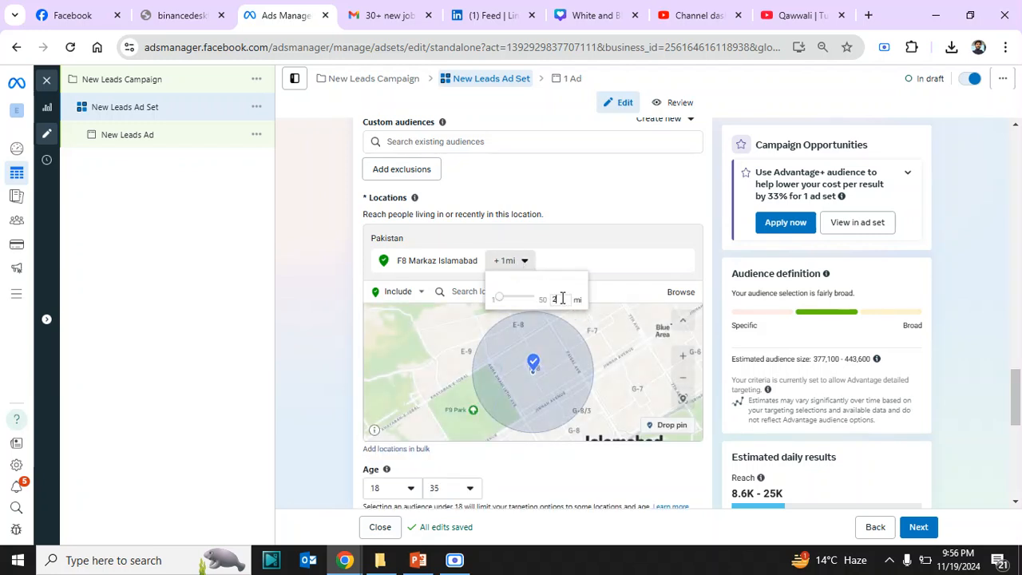
type("2")
left_click(333, 326)
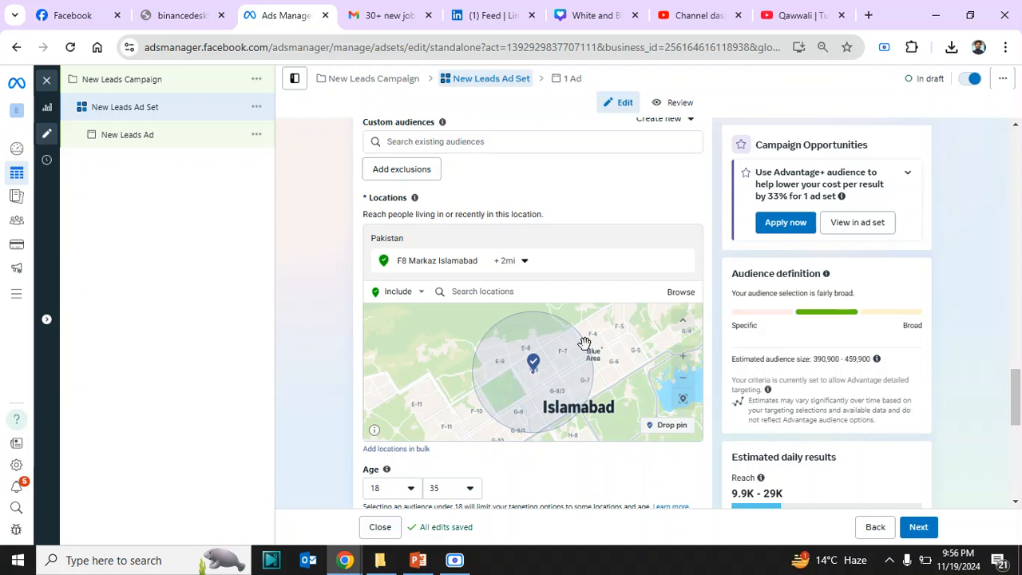
Step: Set the targeting radius around F8 Markaz Islamabad to 5 miles and inspect its coverage on the map
left_click(525, 261)
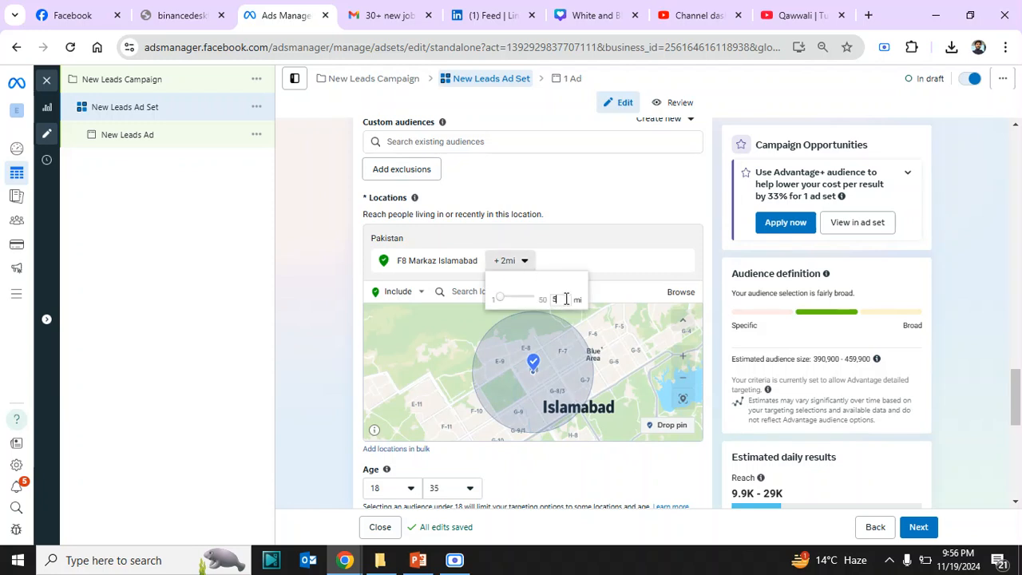
key("Return")
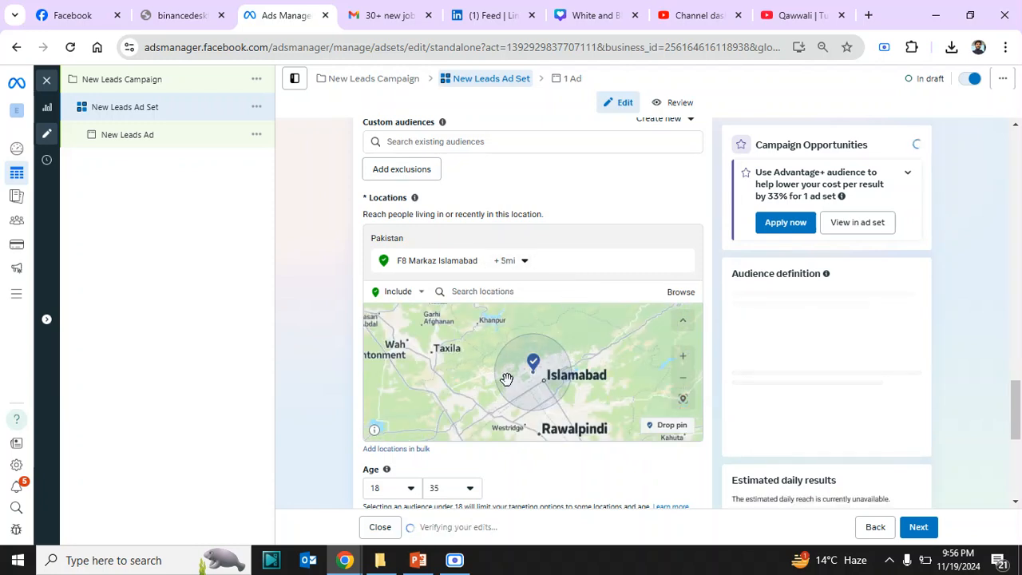
left_click(683, 361)
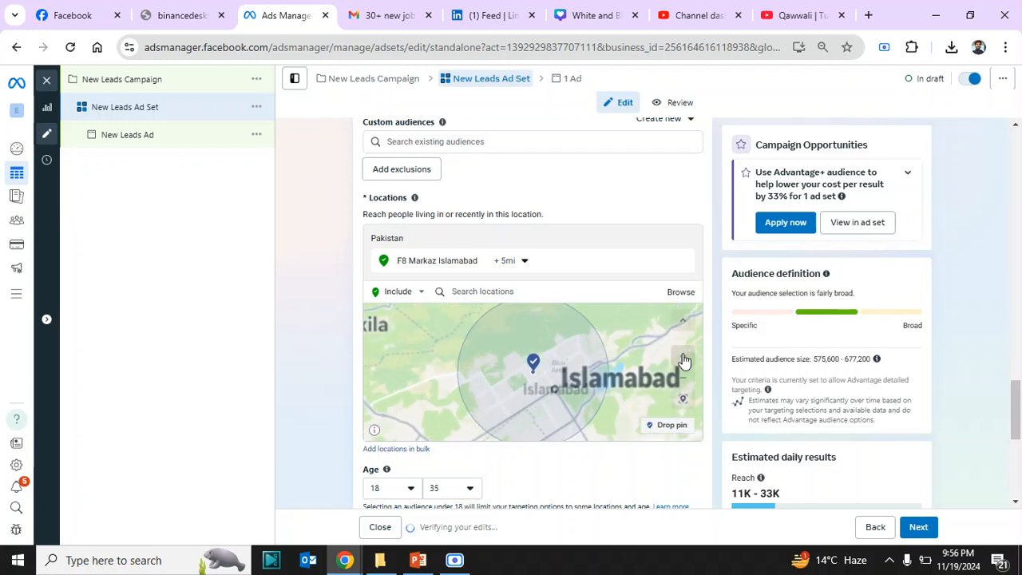
left_click(683, 360)
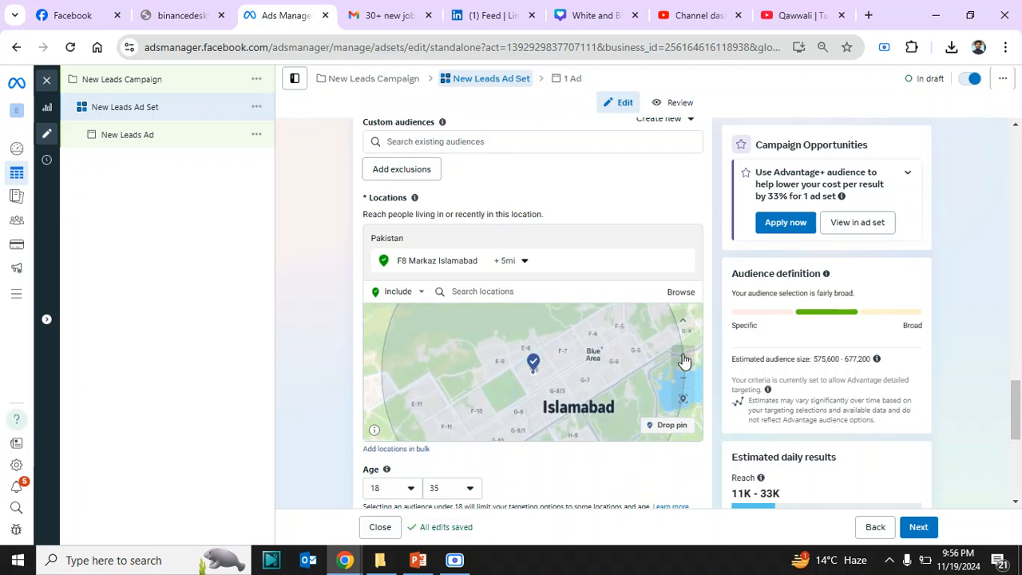
Step: Search Google in a new tab for 5 miles converted to kilometres and return to Ads Manager
left_click(869, 16)
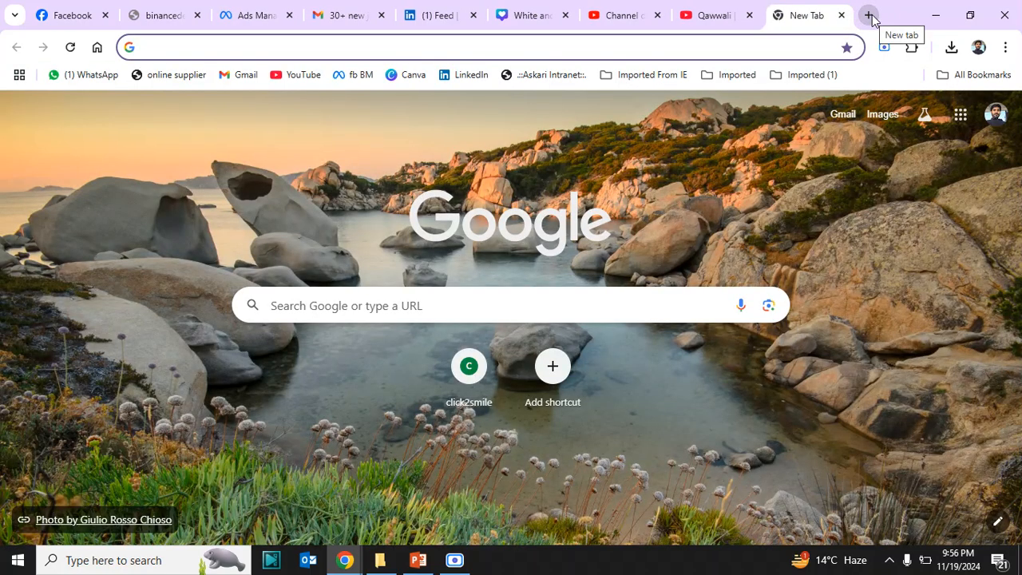
type("5 mil ")
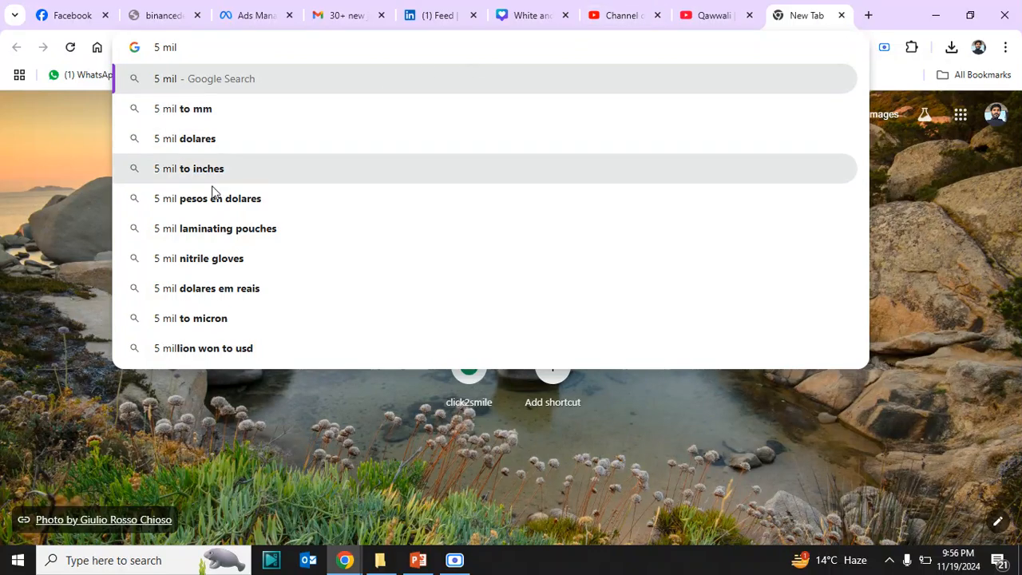
type(" to kl")
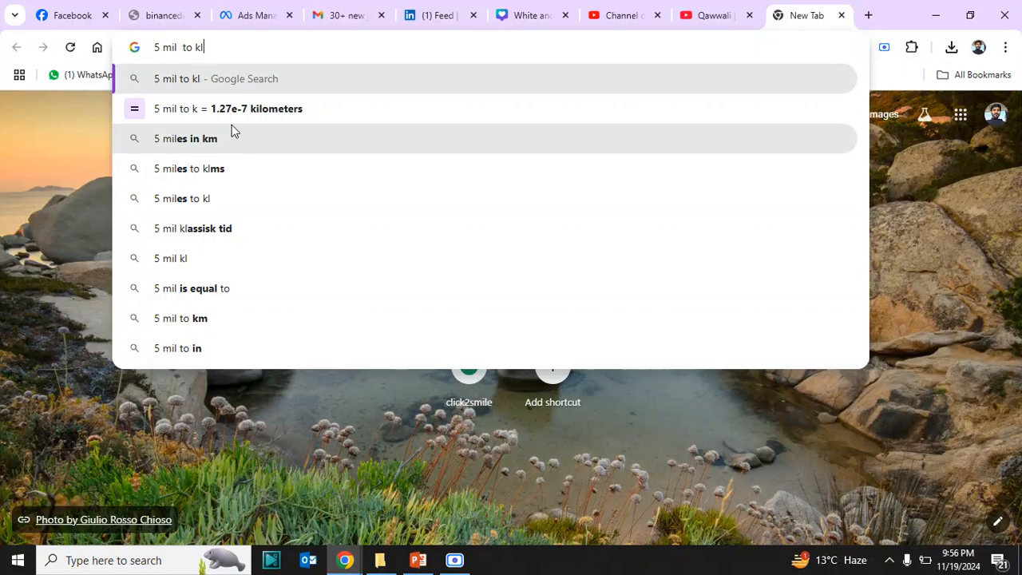
type("lometer")
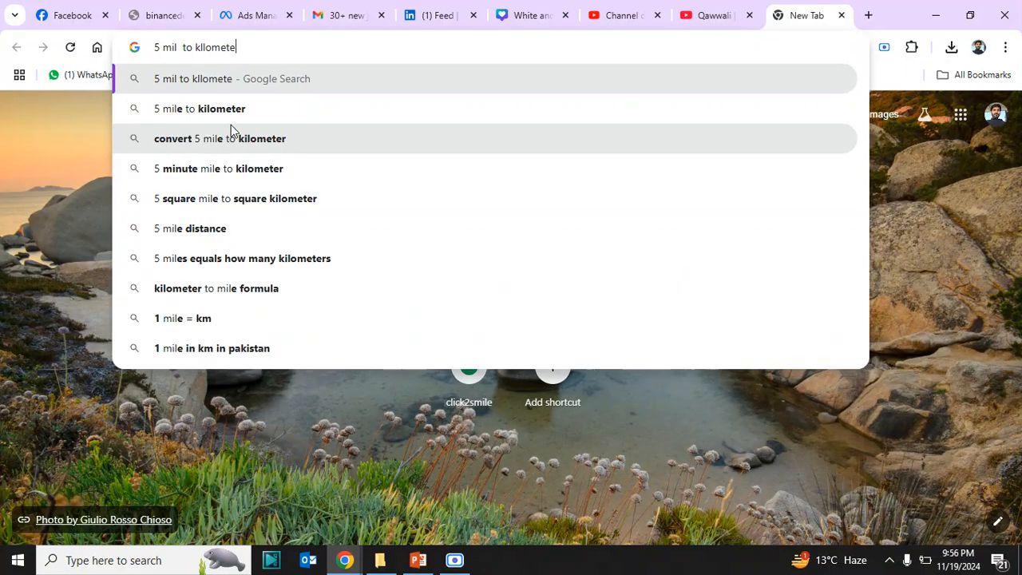
key("Return")
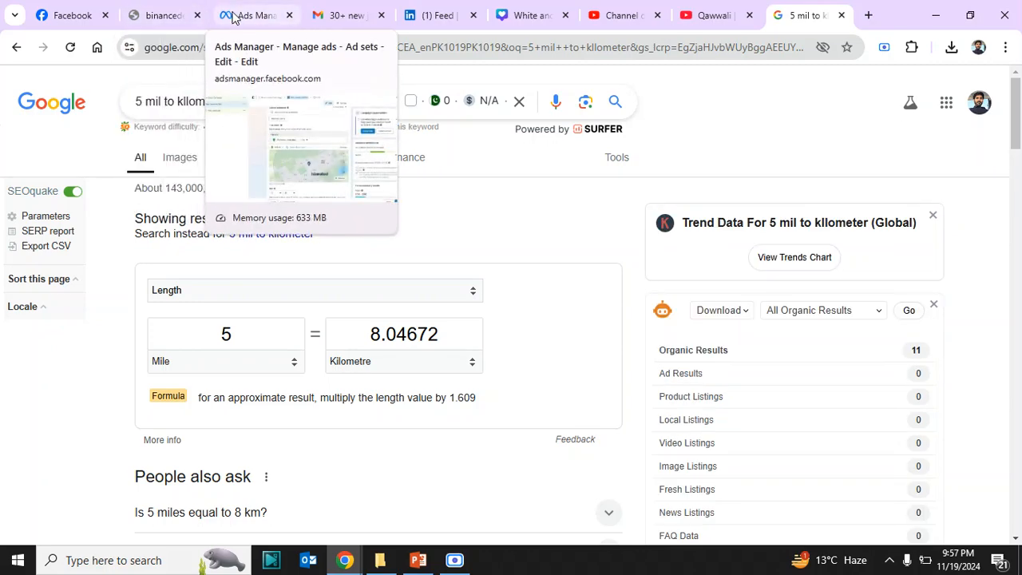
left_click(234, 16)
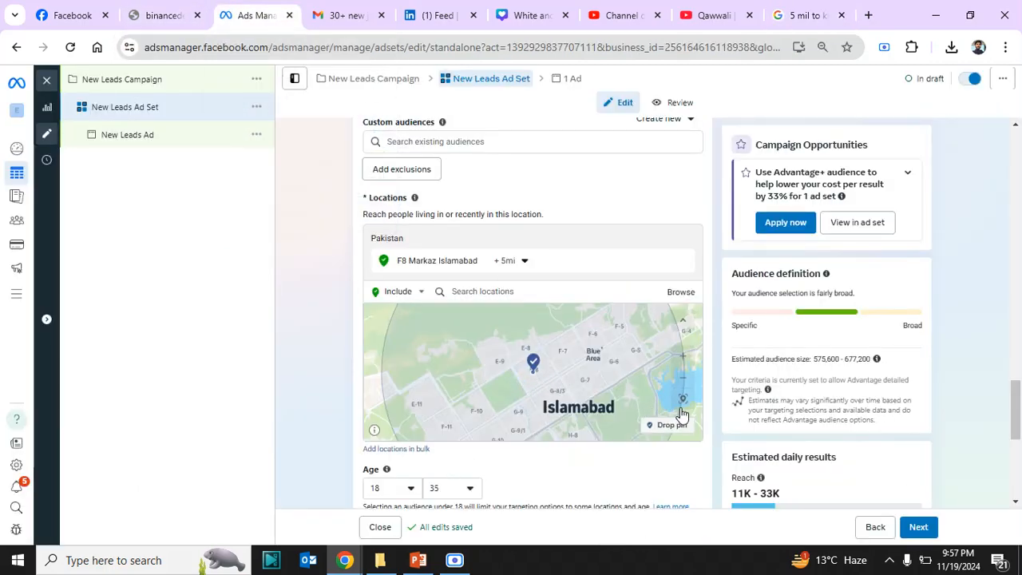
Step: Drop a location pin near Zone 1 and G-11, southwest of F8 Markaz, at about (33.6681, 72.9988)
left_click_drag(567, 386, 583, 322)
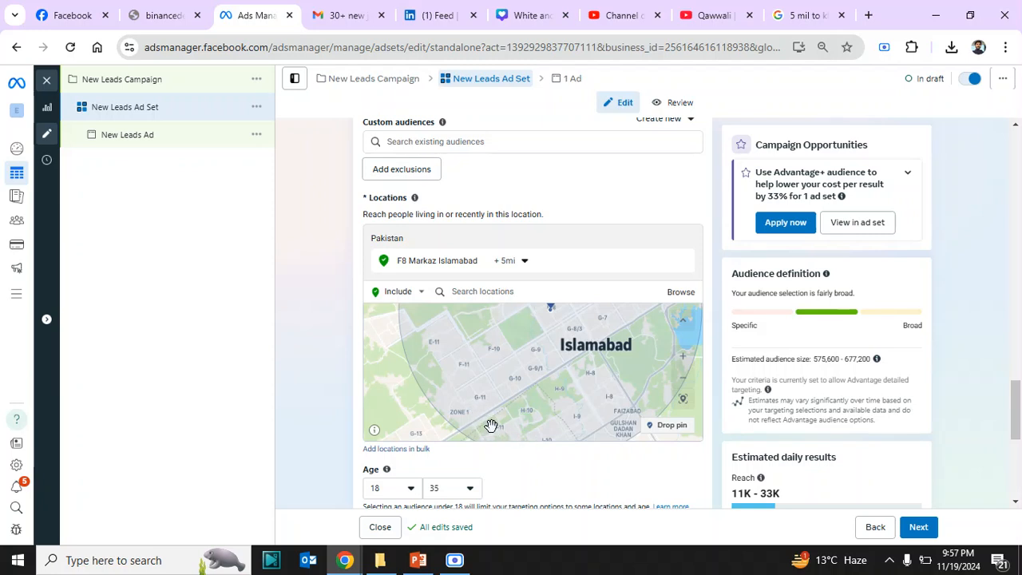
left_click_drag(532, 381, 530, 344)
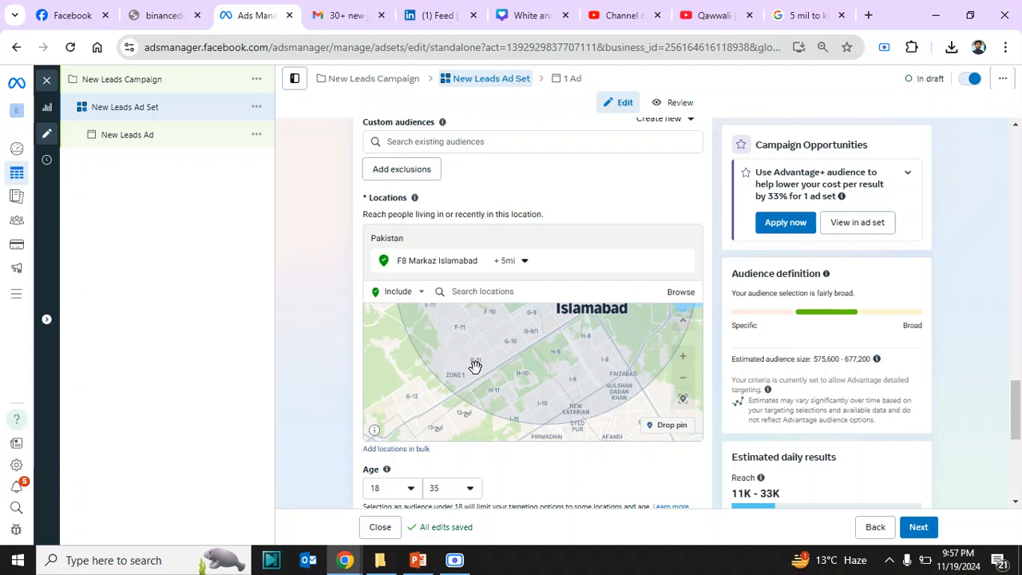
left_click(674, 427)
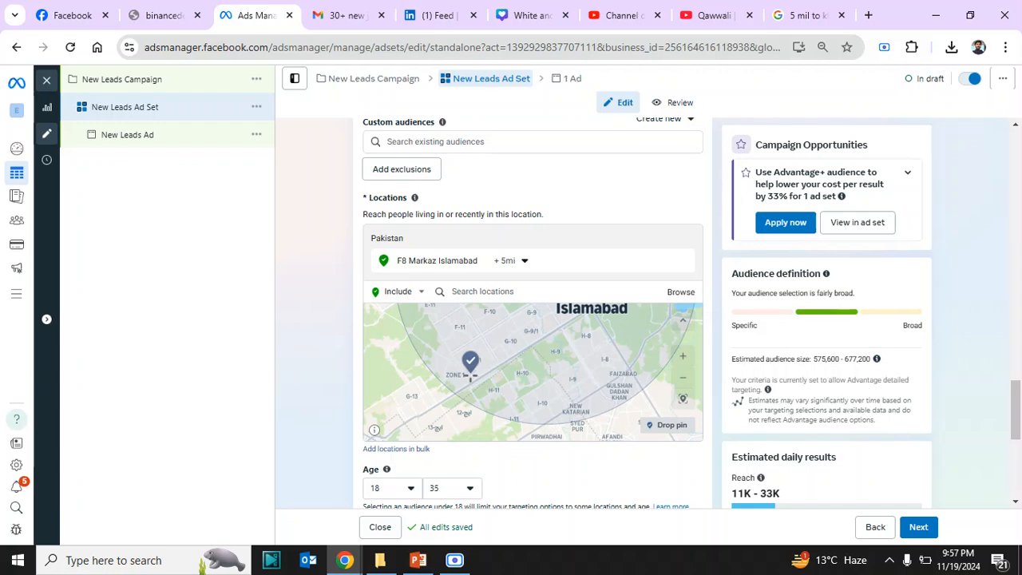
left_click(475, 361)
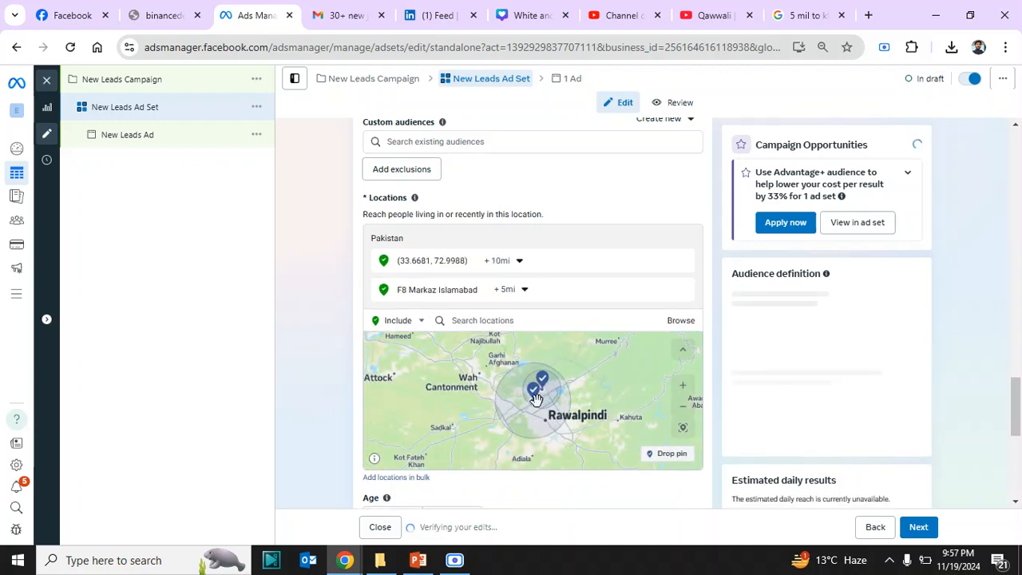
Step: Reduce the radius of the pin near Zone 1 to 1 mile and exclude that location
left_click(518, 265)
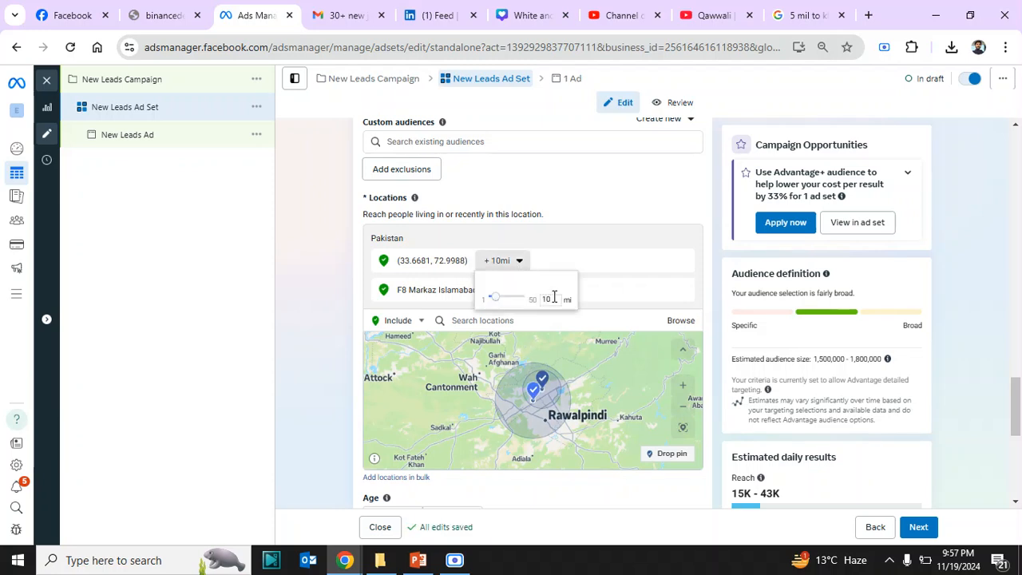
left_click(371, 336)
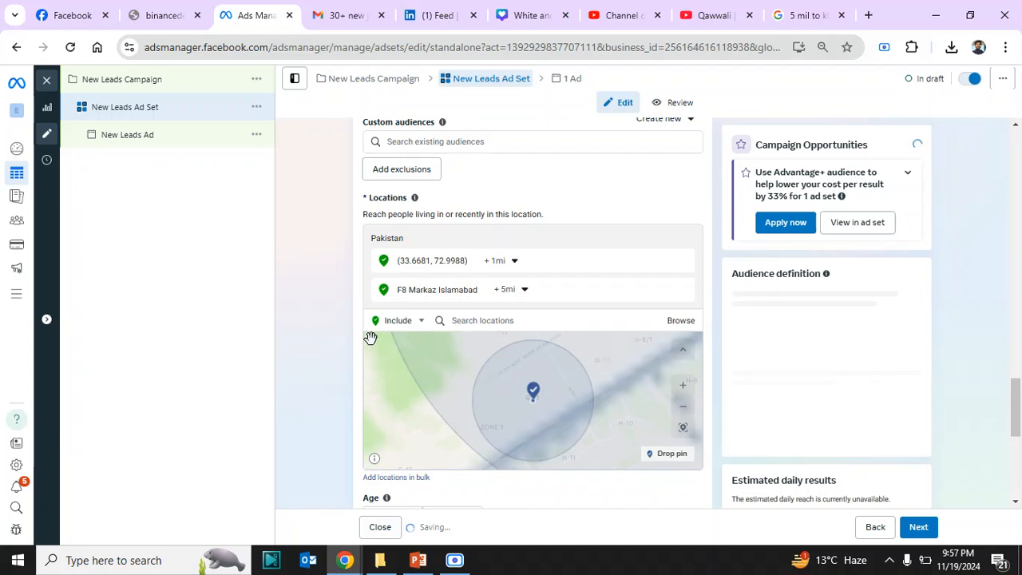
left_click(666, 263)
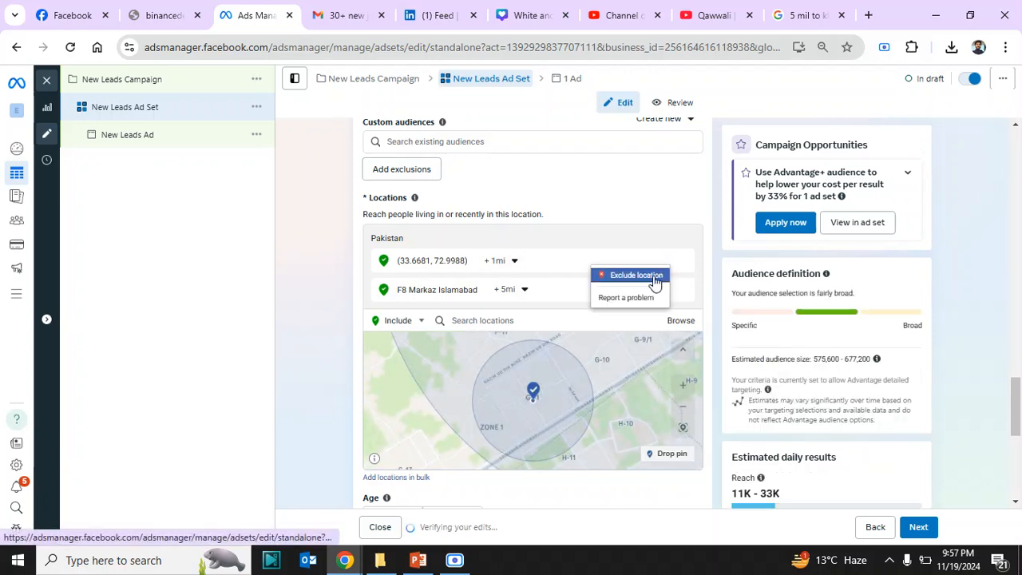
left_click(653, 276)
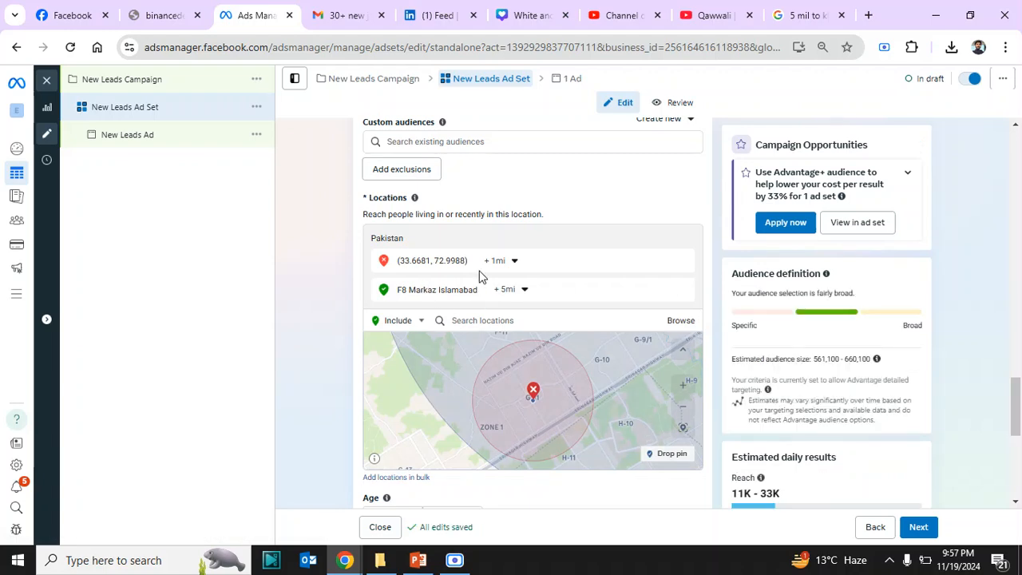
Step: Drop another location pin around F-5, east of F8 Markaz, at about (33.7203, 73.0966)
left_click(680, 412)
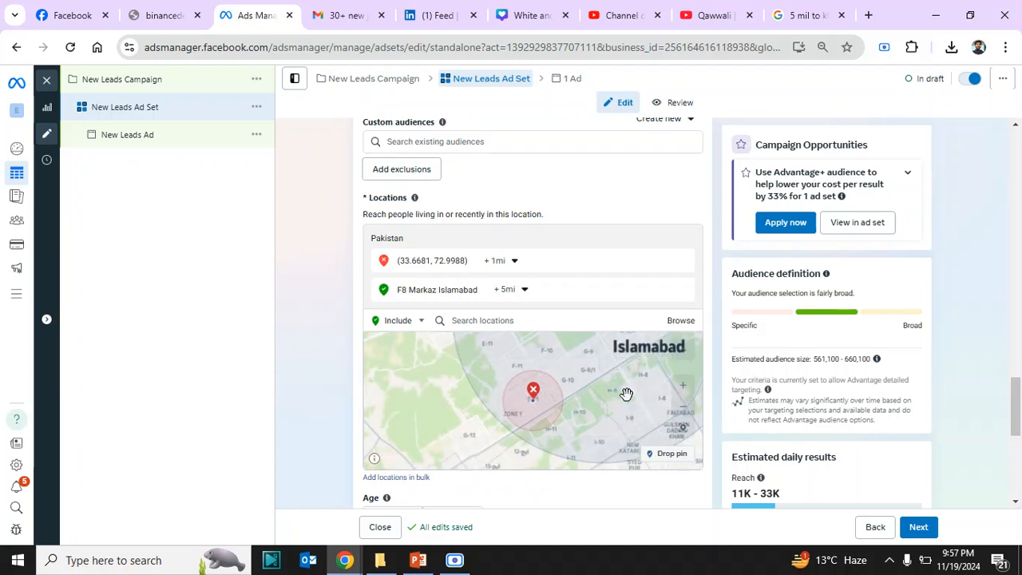
left_click_drag(623, 392, 491, 445)
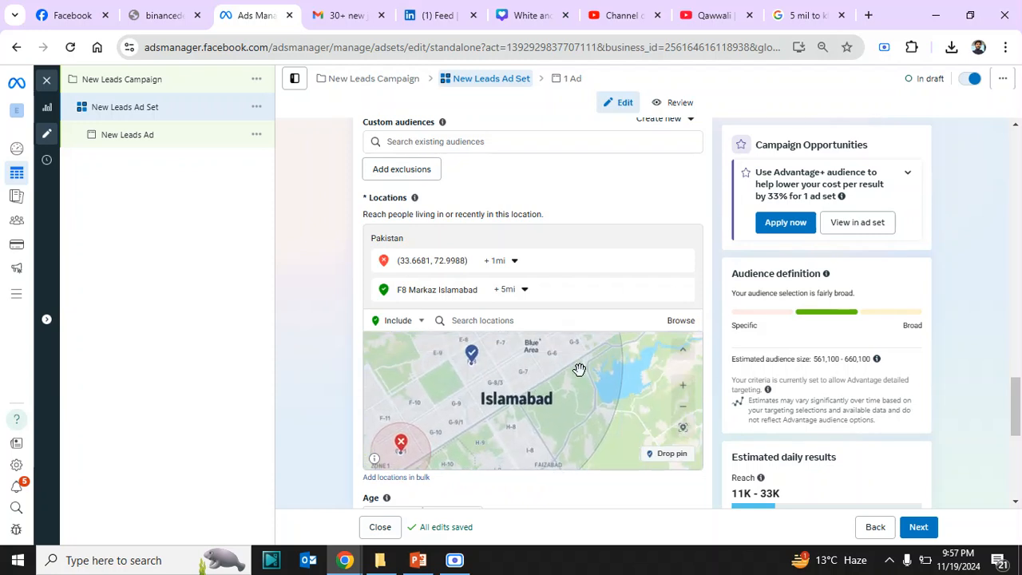
left_click_drag(580, 370, 546, 481)
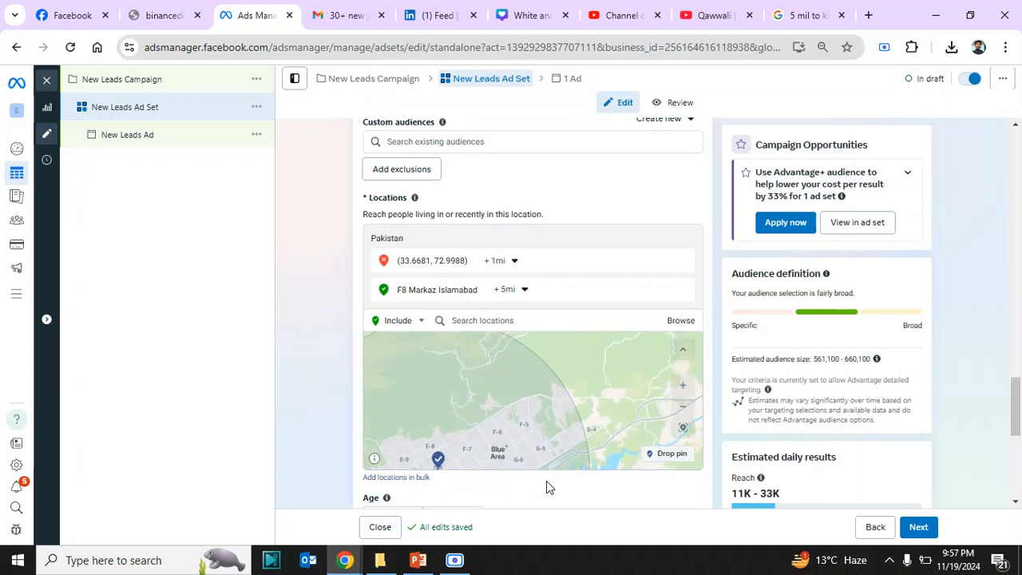
left_click_drag(537, 397, 540, 389)
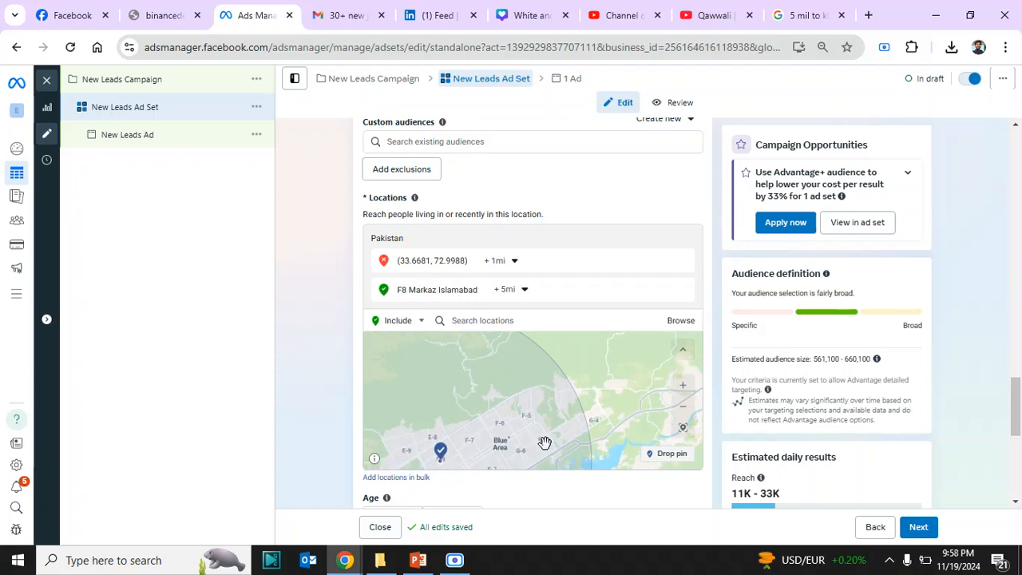
left_click(665, 453)
left_click(589, 385)
Step: Reduce the radius of the pin around F-5 to 1 mile and exclude that location
left_click(519, 262)
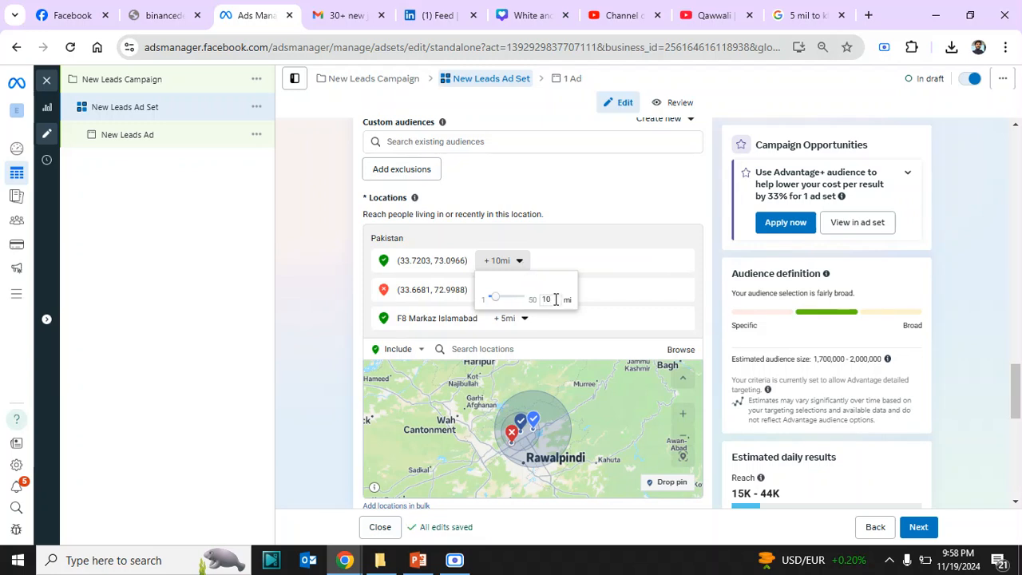
left_click(371, 327)
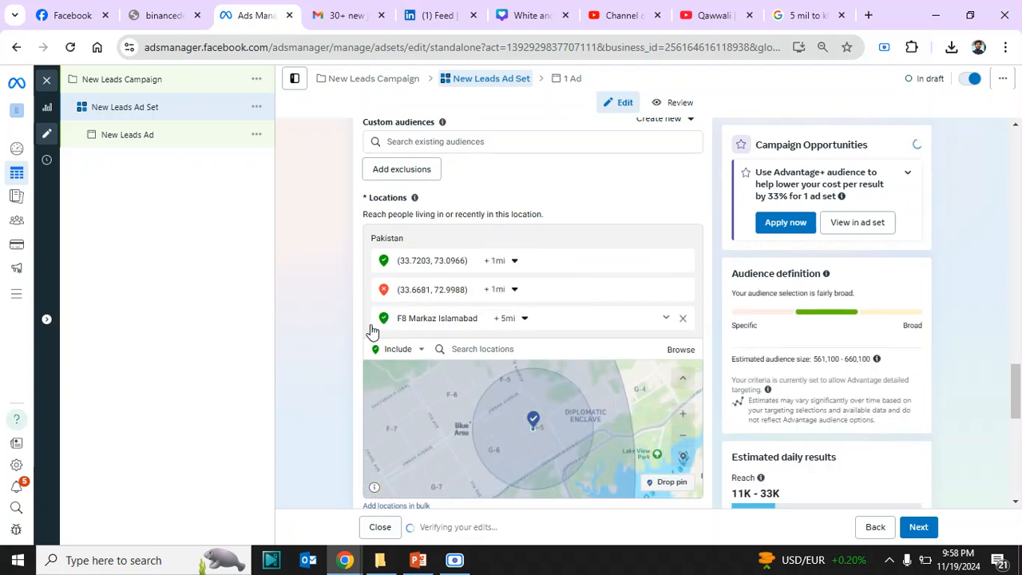
left_click(665, 260)
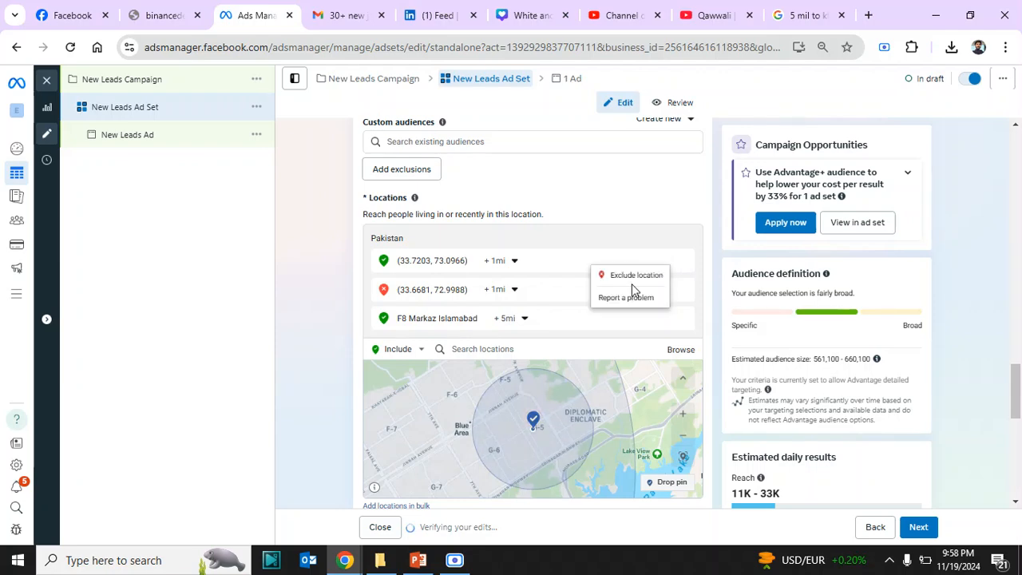
left_click(636, 276)
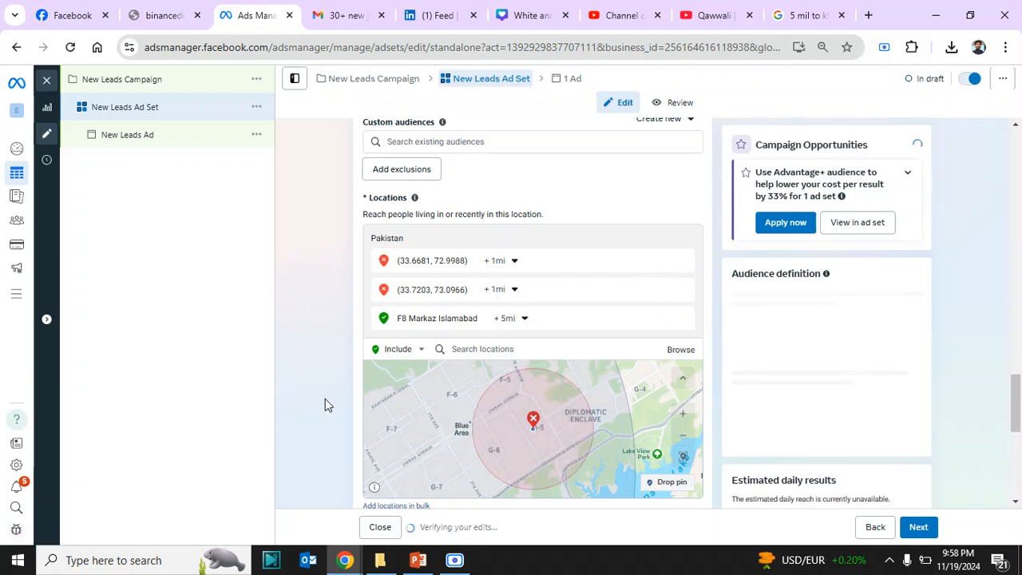
left_click(683, 441)
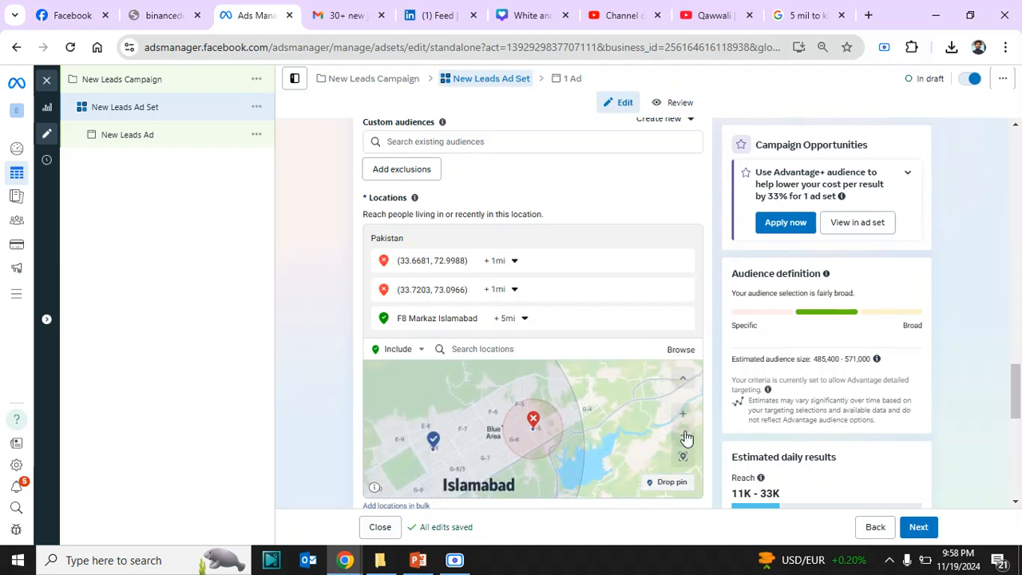
left_click(685, 439)
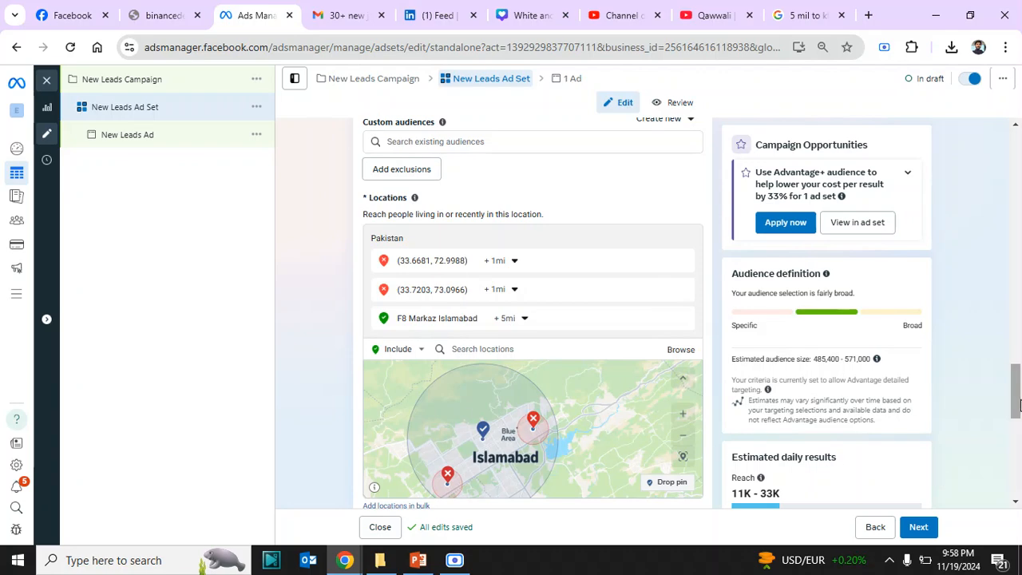
Step: Open the detailed targeting options for editing and turn off reaching people beyond the detailed targeting selections
left_click_drag(1017, 403, 1017, 447)
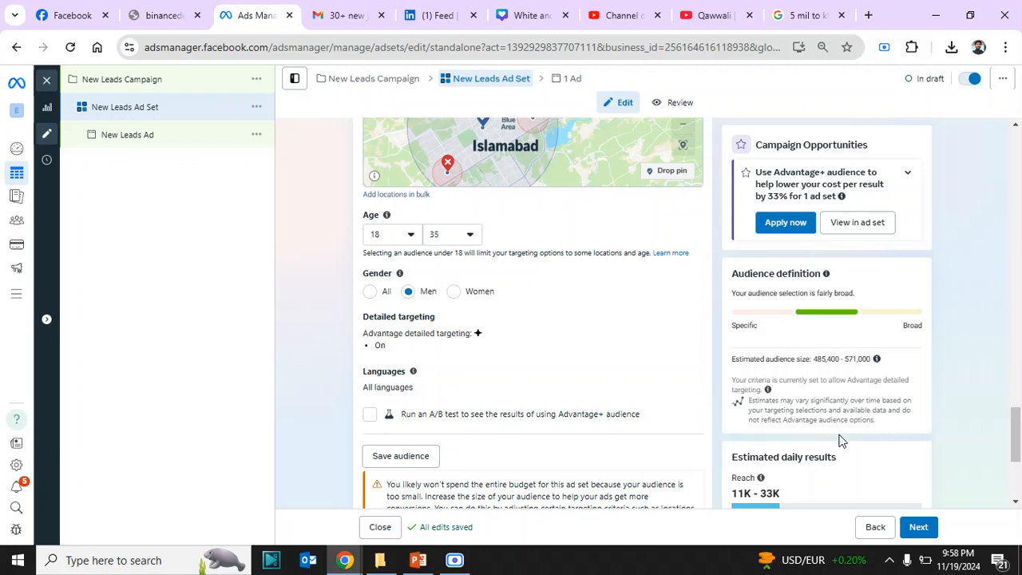
left_click_drag(1015, 429, 1019, 475)
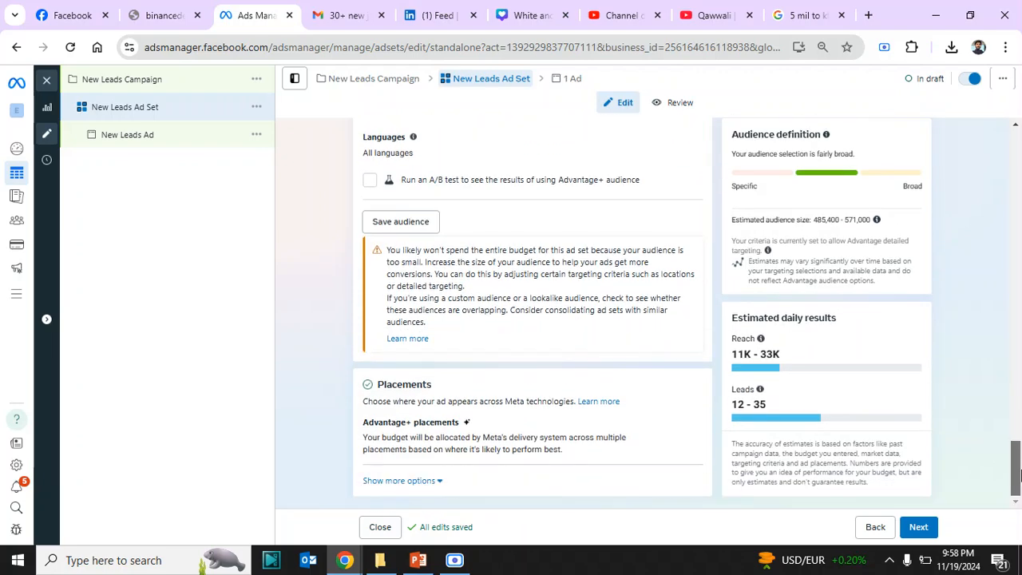
scroll(997, 426, "up", 3)
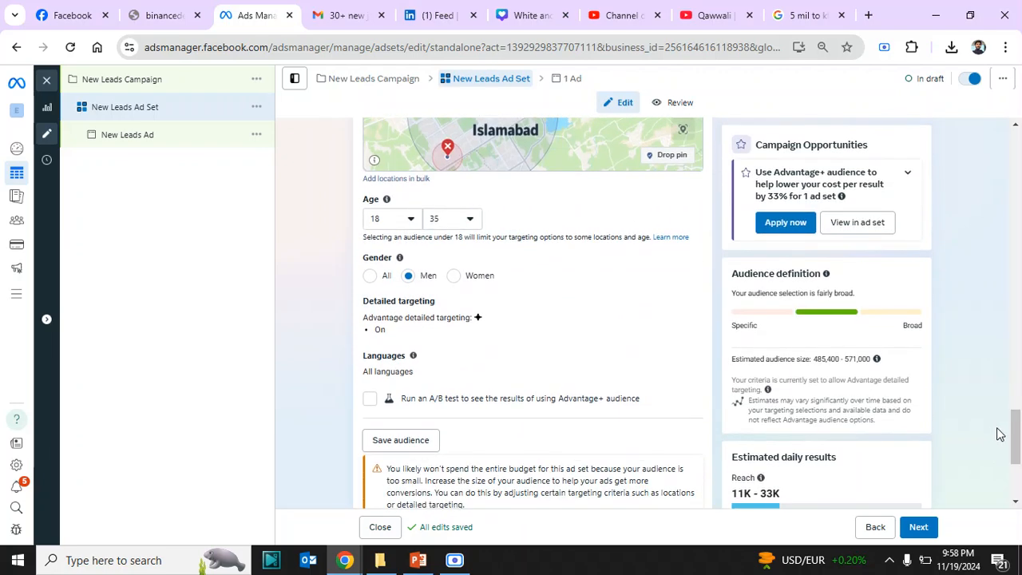
left_click(684, 304)
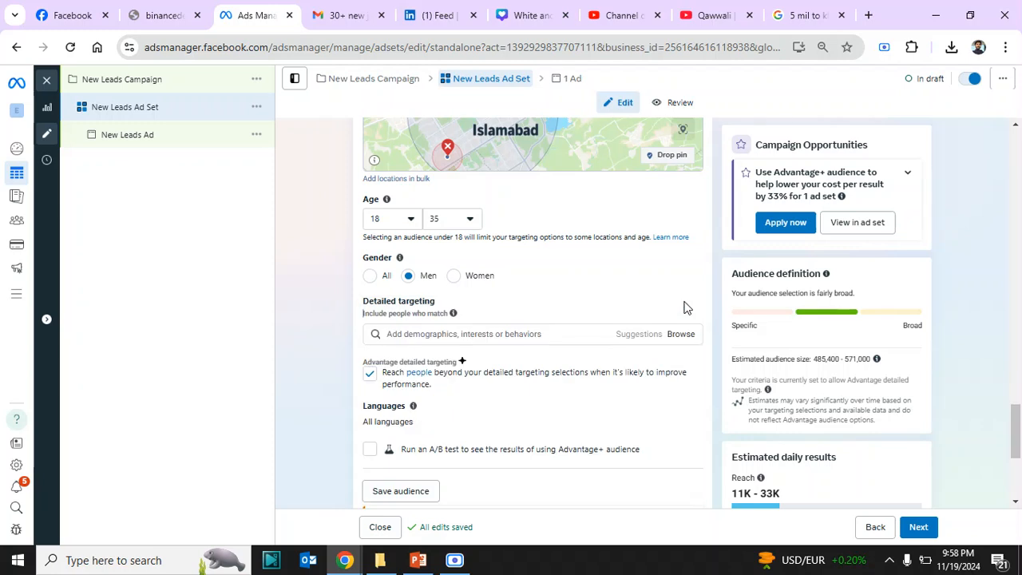
left_click(369, 374)
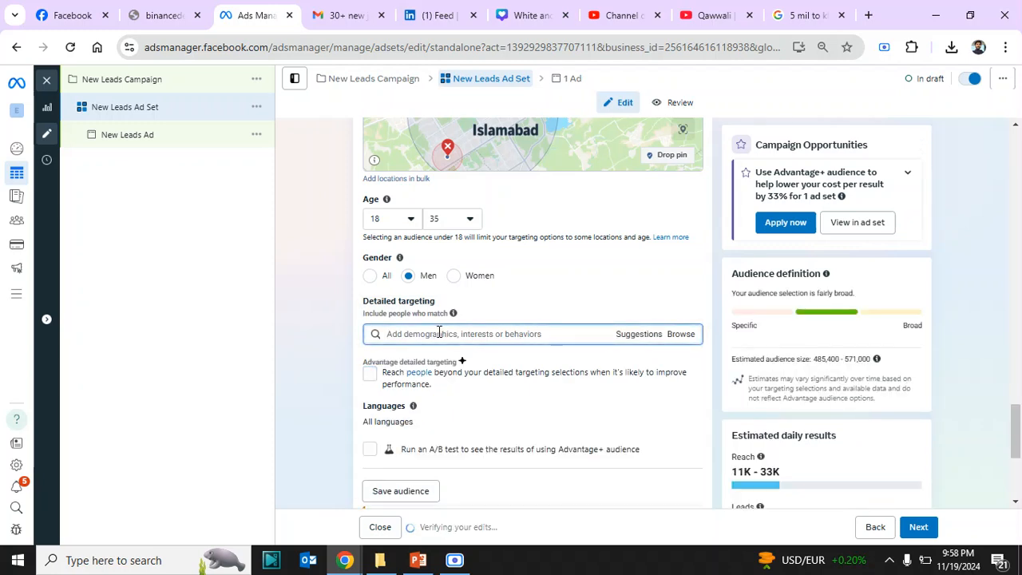
Step: Add the Health & wellness (personal care) interest to the ad set's detailed targeting
type("Health")
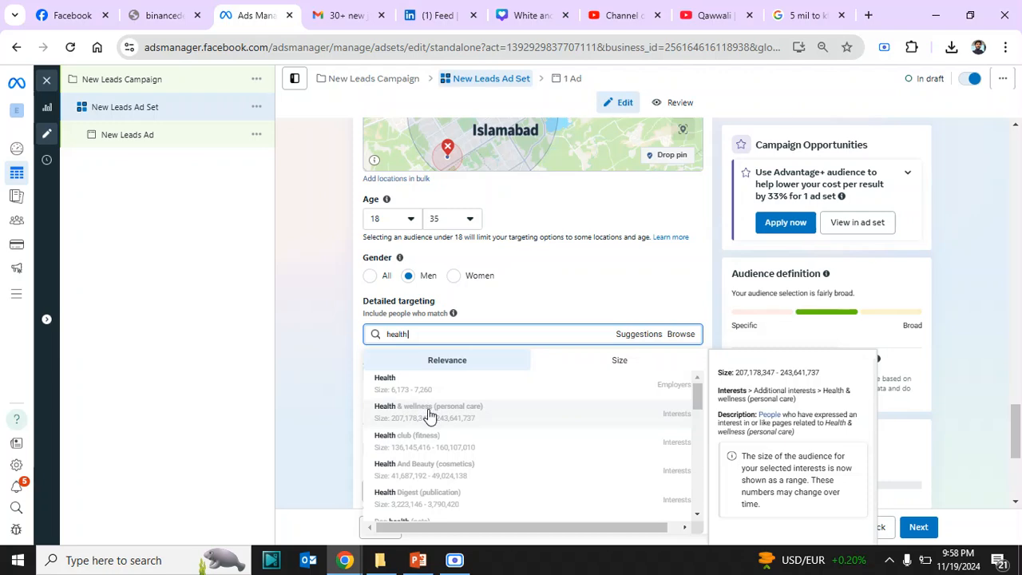
left_click(428, 414)
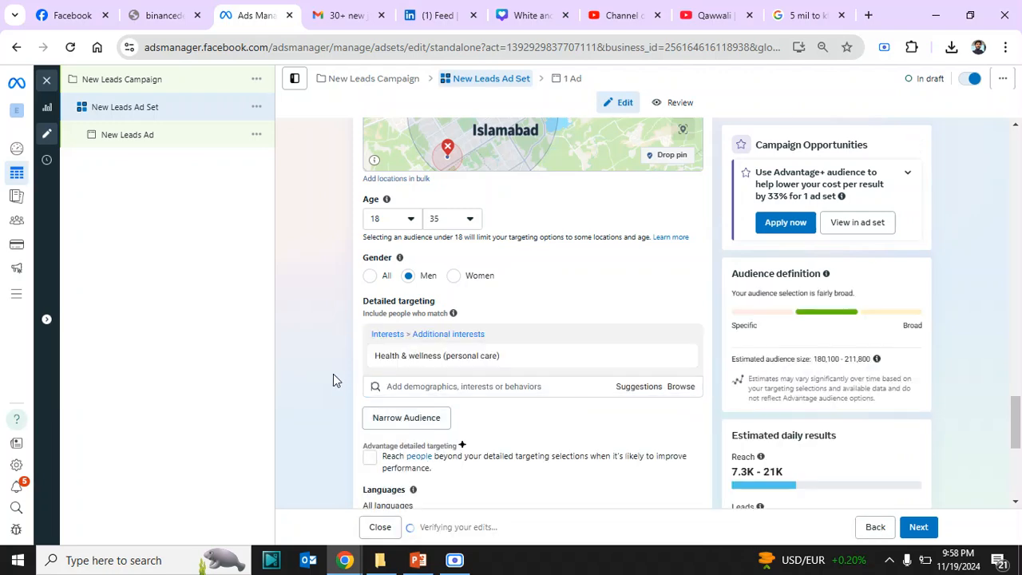
Step: Narrow the audience to those who must also match the behavior People who prefer mid and high-value goods in Pakistan
left_click_drag(1018, 424, 1018, 442)
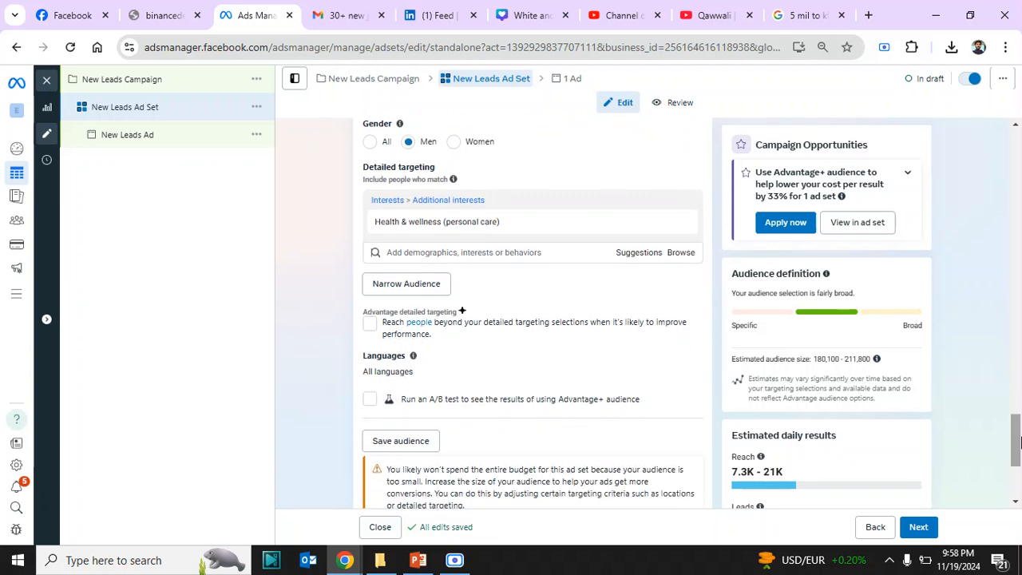
left_click(394, 289)
left_click(446, 293)
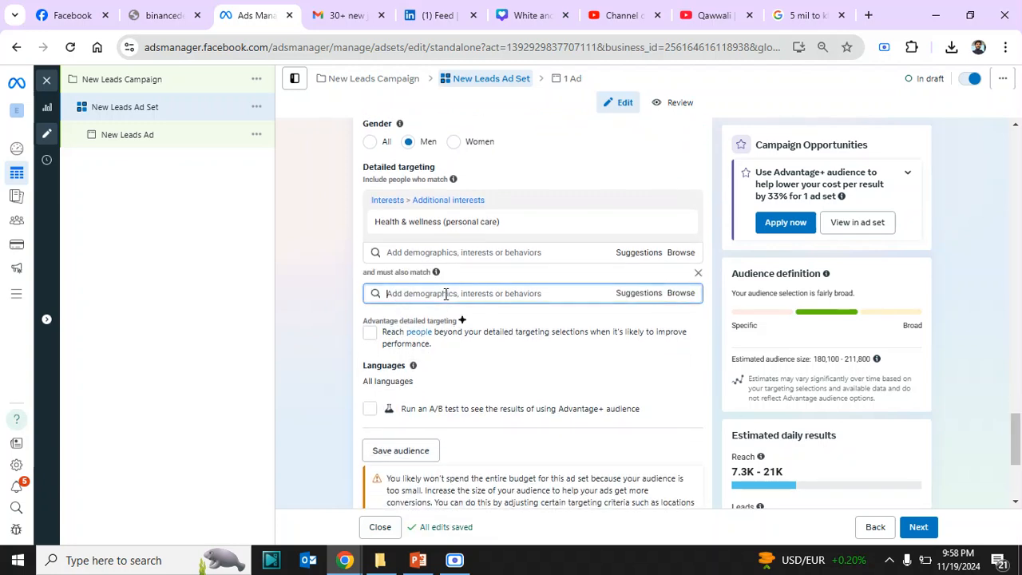
type("a")
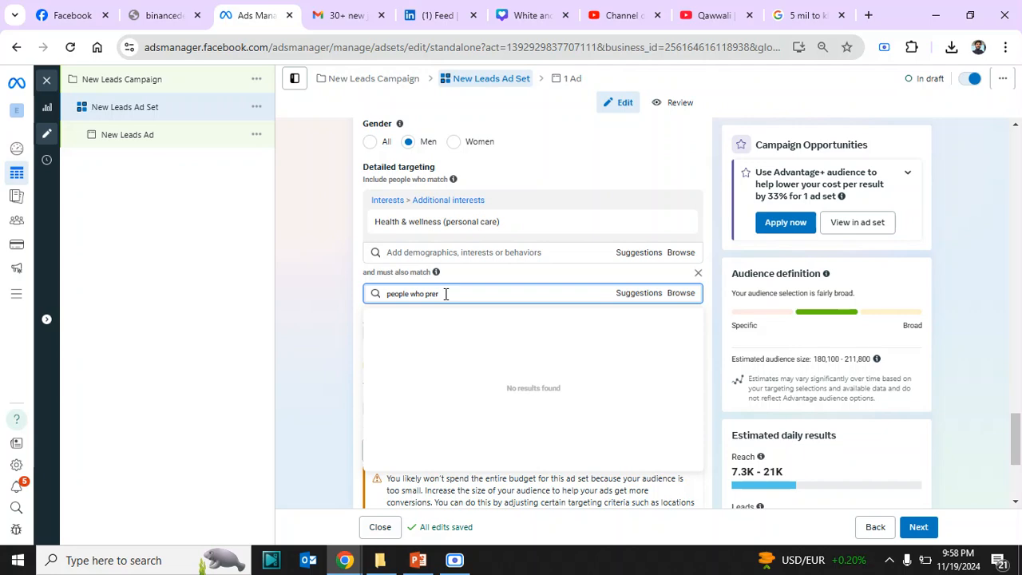
key("BackSpace")
type("fe")
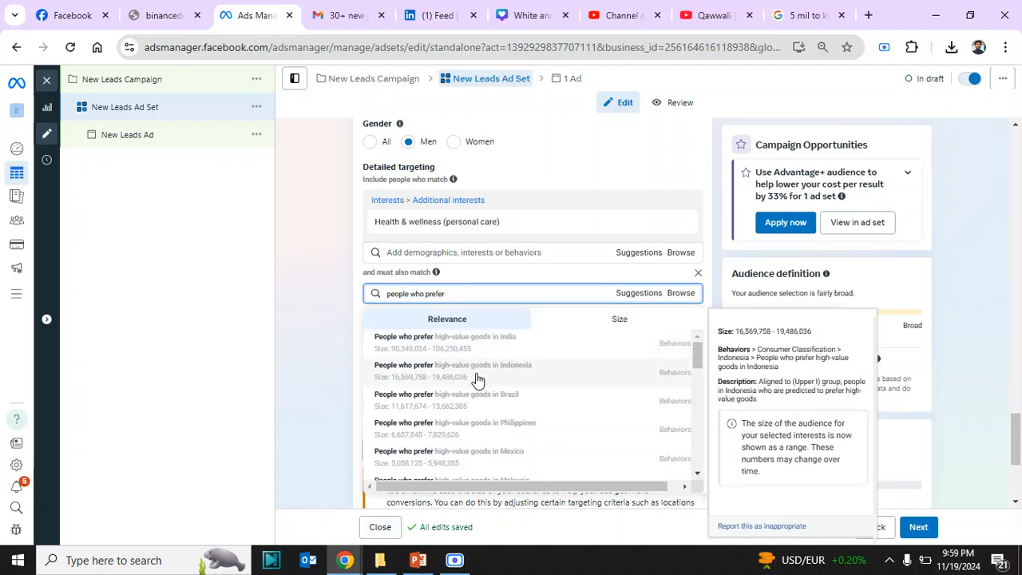
scroll(678, 479, "down", 5)
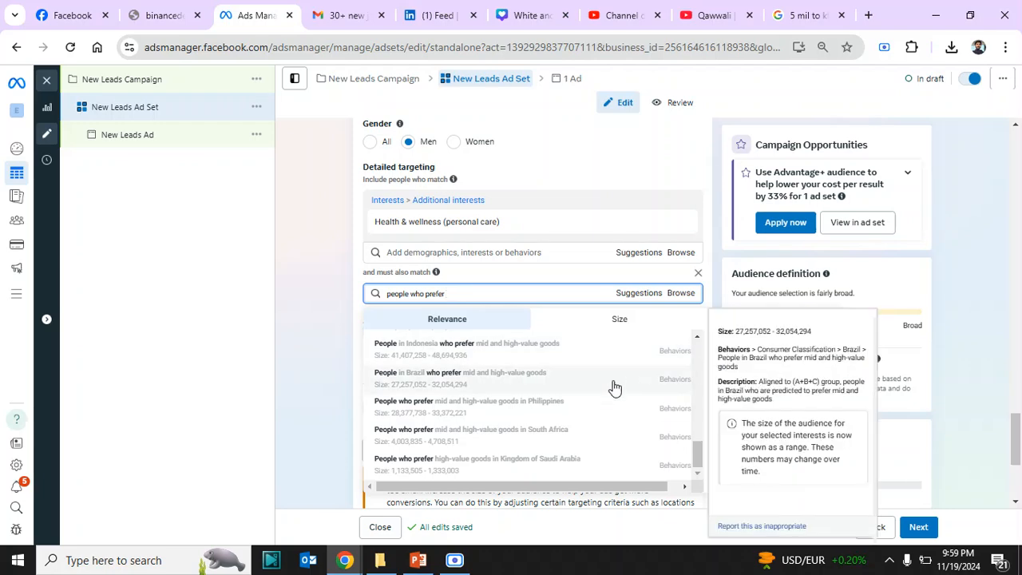
left_click(698, 339)
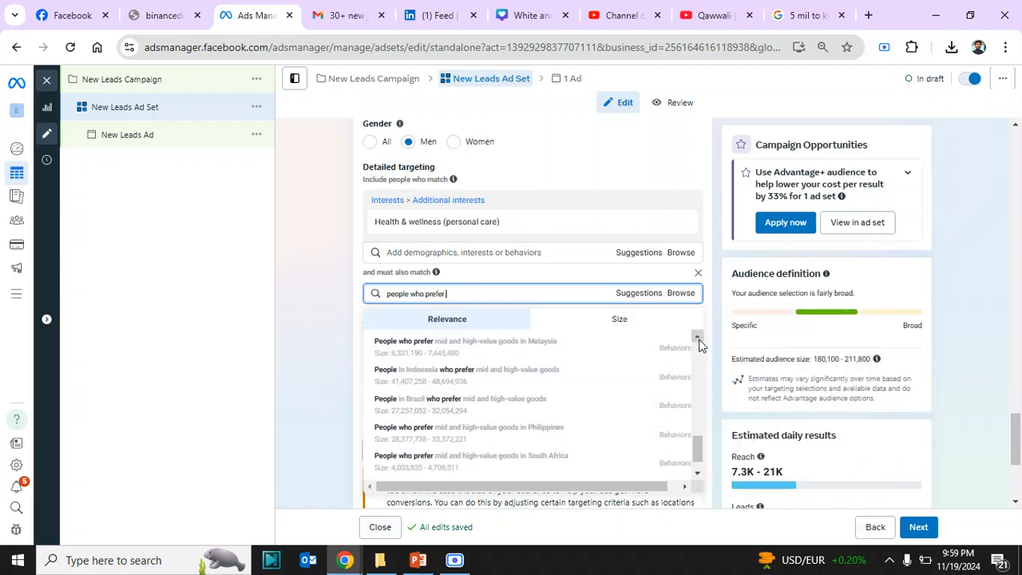
left_click(698, 339)
left_click(697, 339)
mouse_move(593, 375)
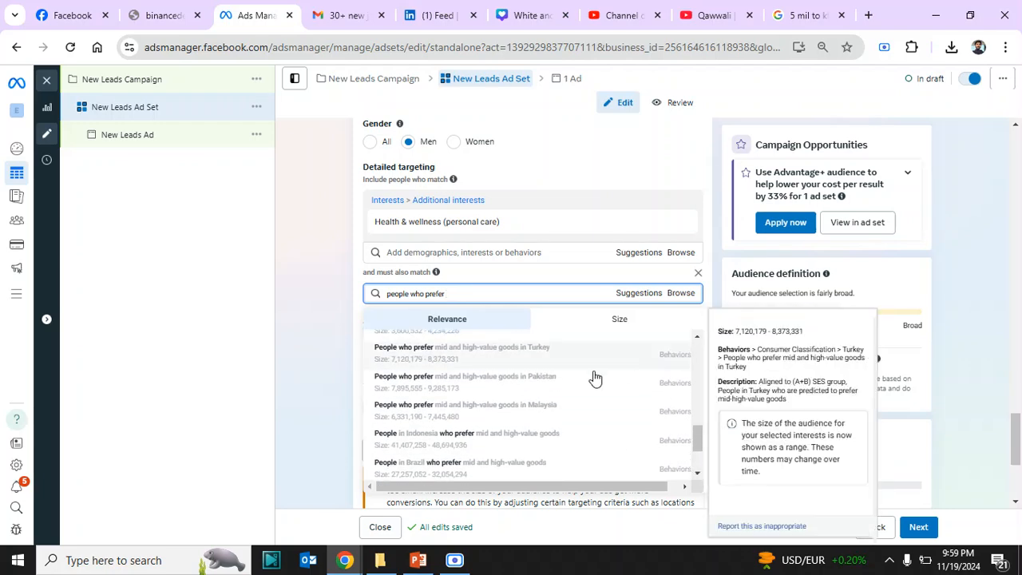
left_click(546, 390)
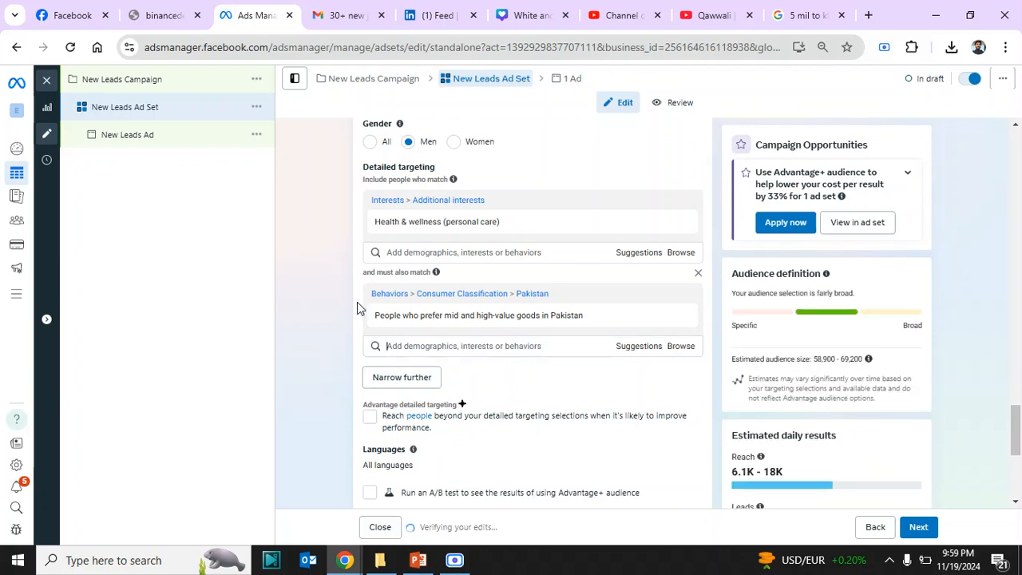
Step: Review the detailed targeting, examining the descriptions of the included interest and of the behavior that must also match
mouse_move(414, 231)
left_click(1015, 125)
left_click(1015, 126)
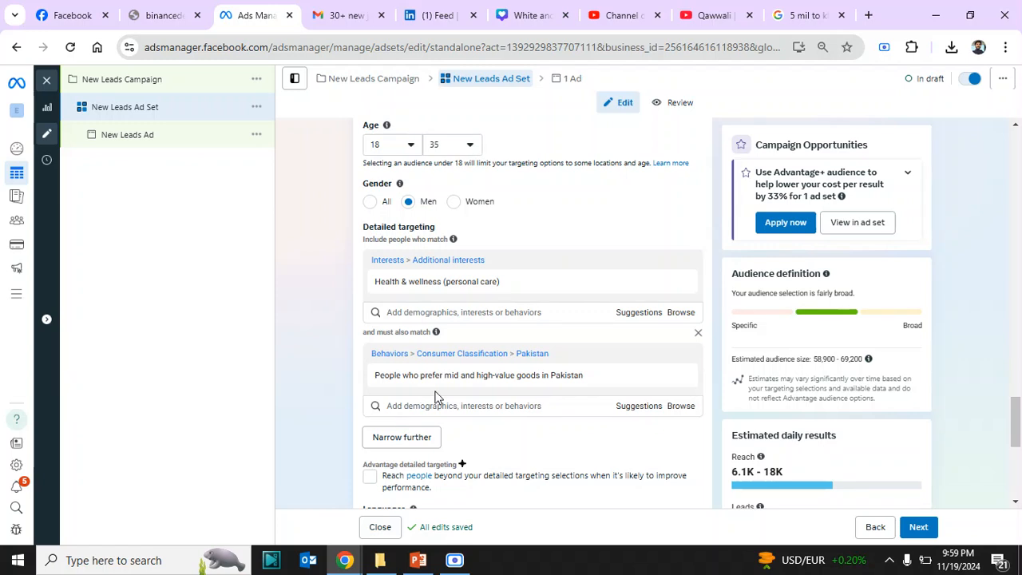
mouse_move(437, 390)
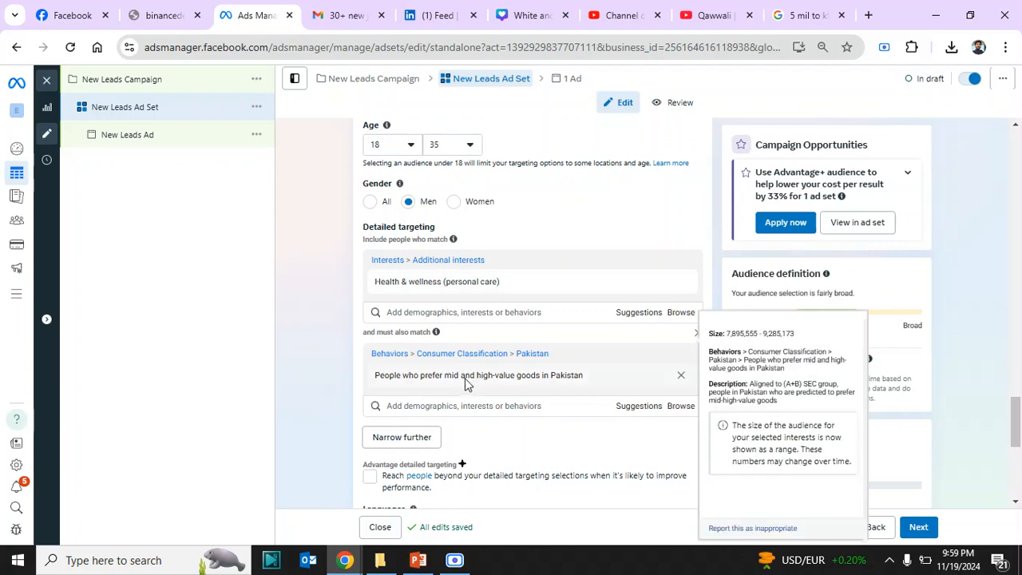
mouse_move(483, 389)
mouse_move(436, 293)
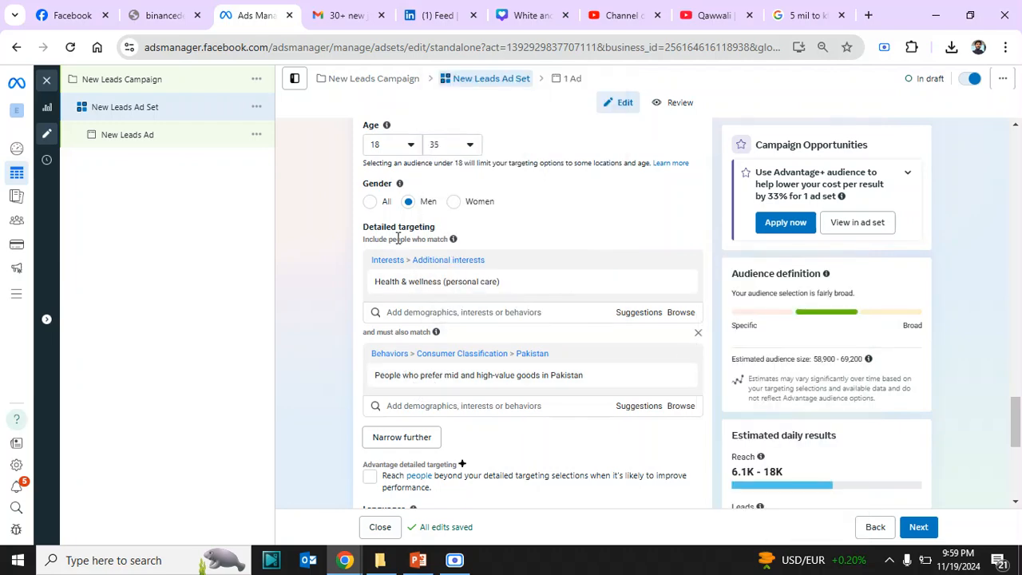
mouse_move(402, 293)
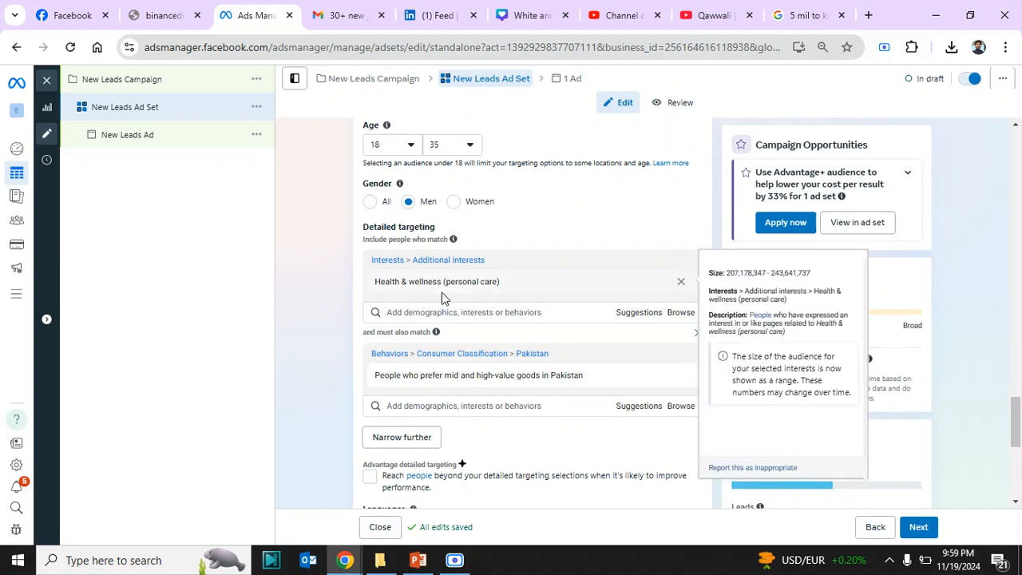
mouse_move(527, 379)
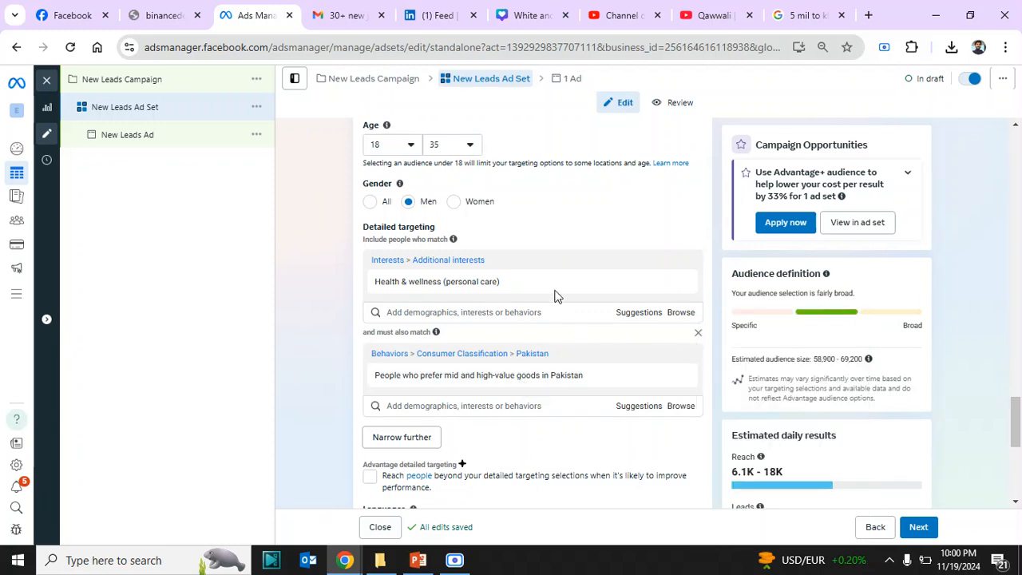
mouse_move(558, 289)
left_click_drag(1015, 423, 1018, 445)
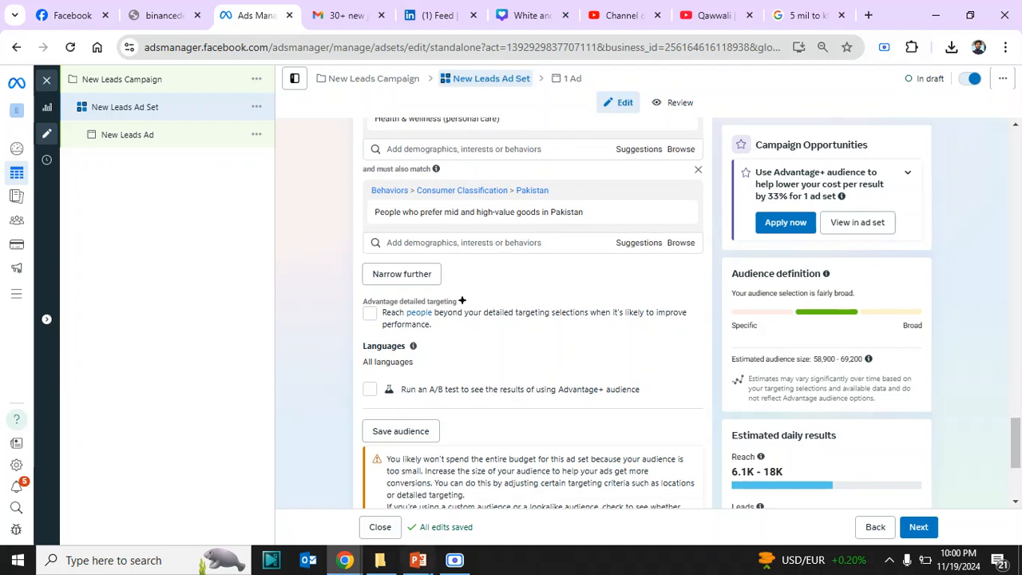
left_click(454, 559)
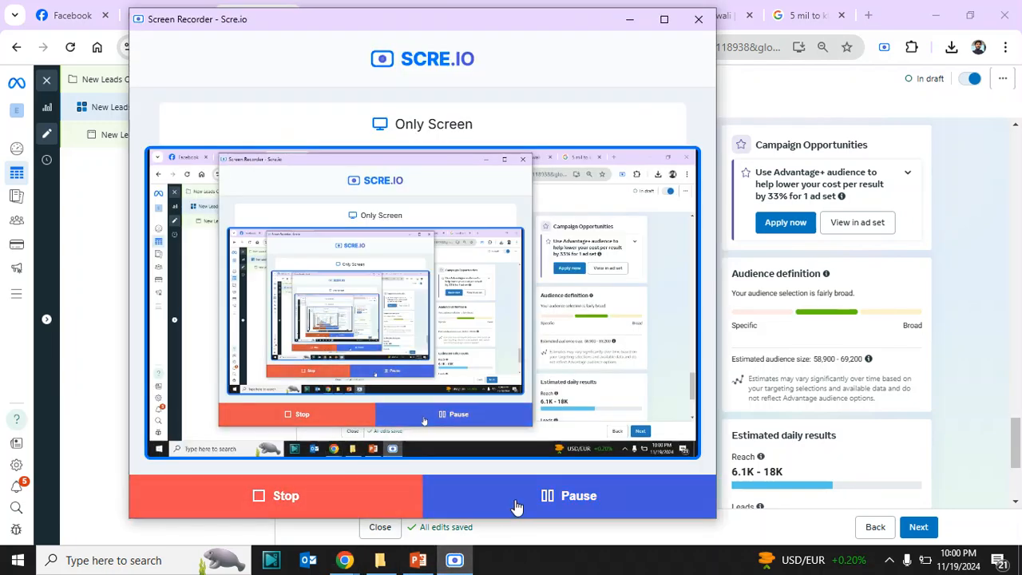
left_click(948, 388)
Step: Switch the ad set from Advantage+ placements to manual placements and remove Audience Network from the platforms
left_click_drag(1018, 453, 1015, 485)
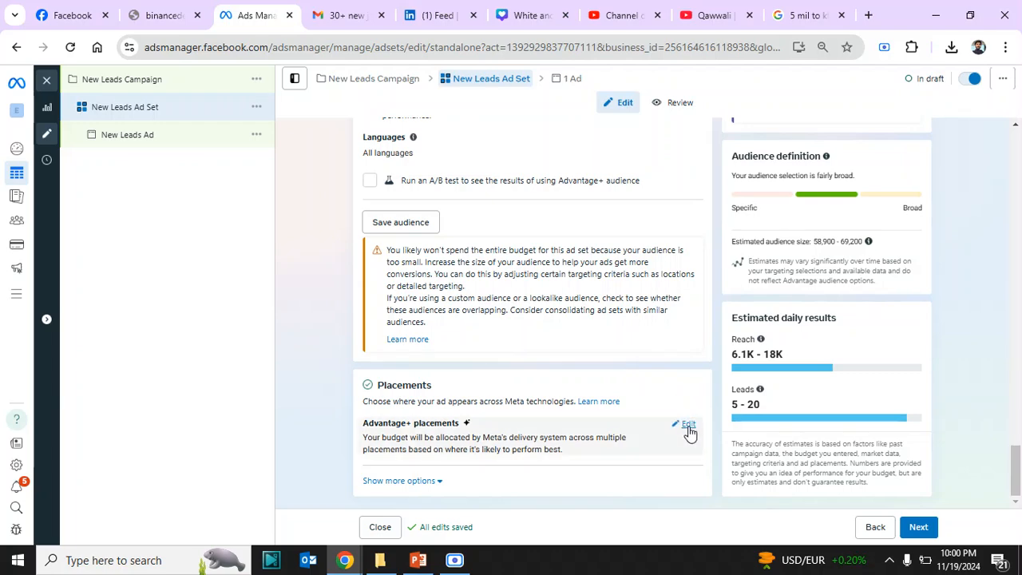
left_click(687, 424)
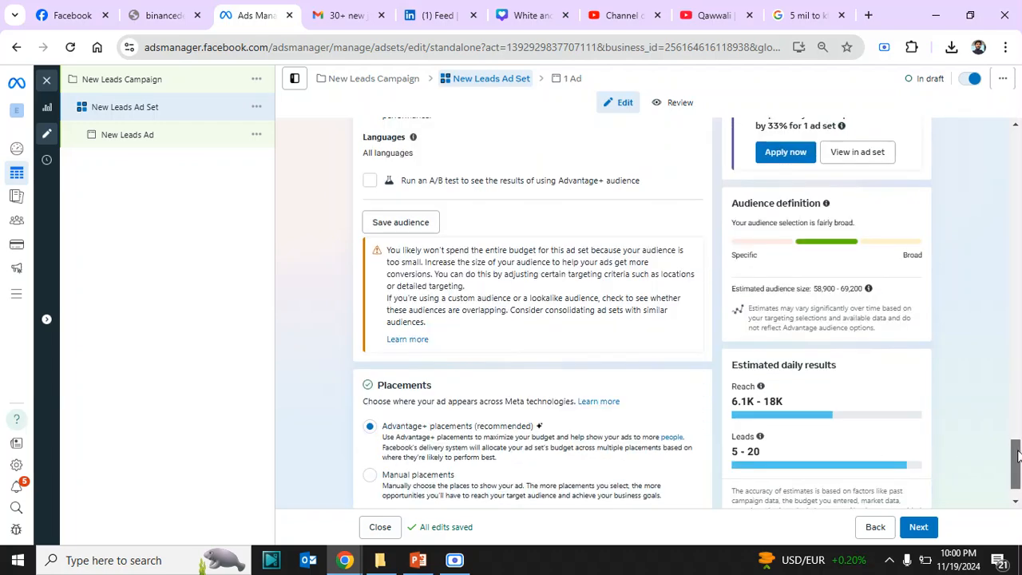
left_click_drag(1018, 479, 1018, 485)
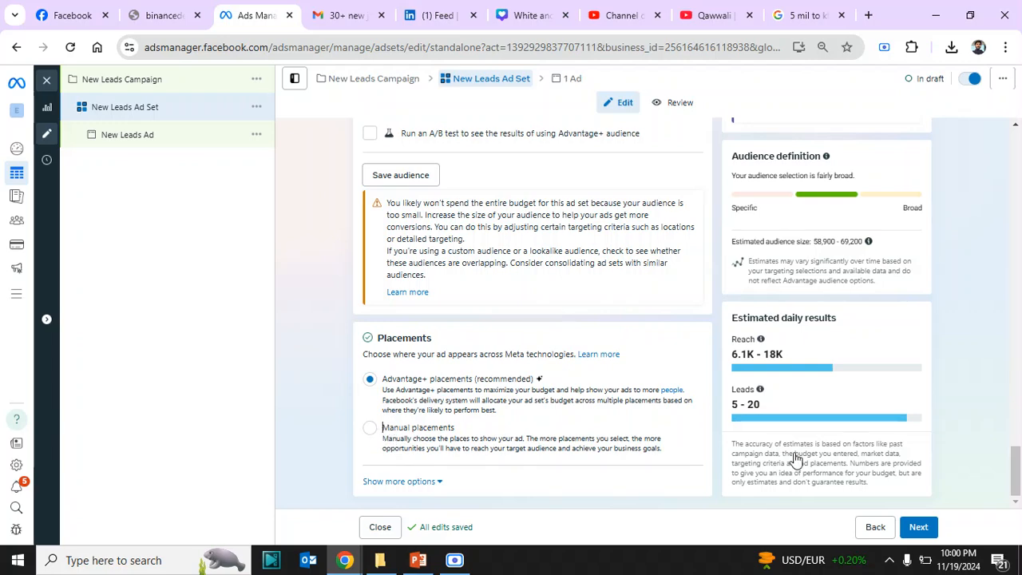
left_click(1016, 447)
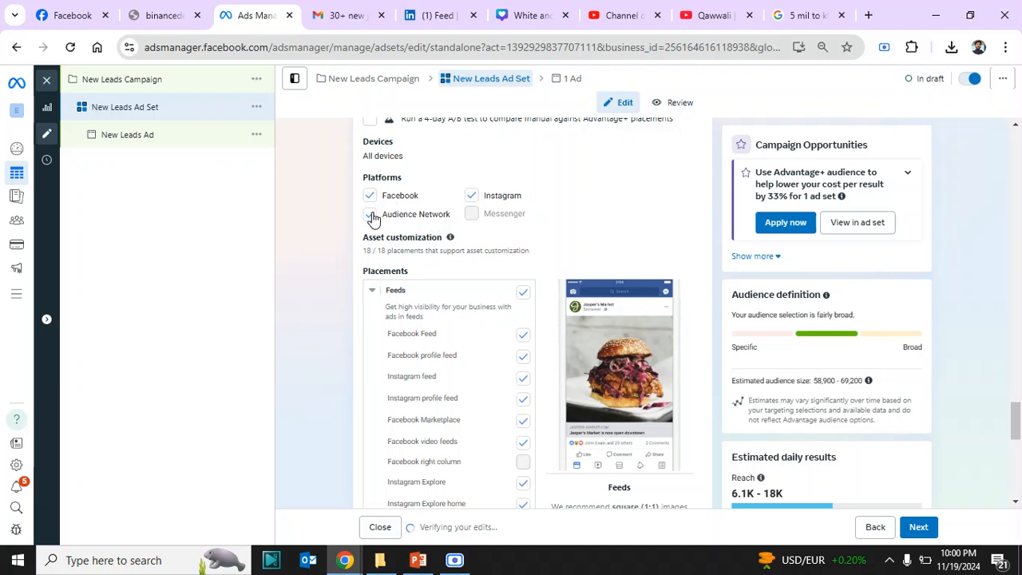
left_click(402, 212)
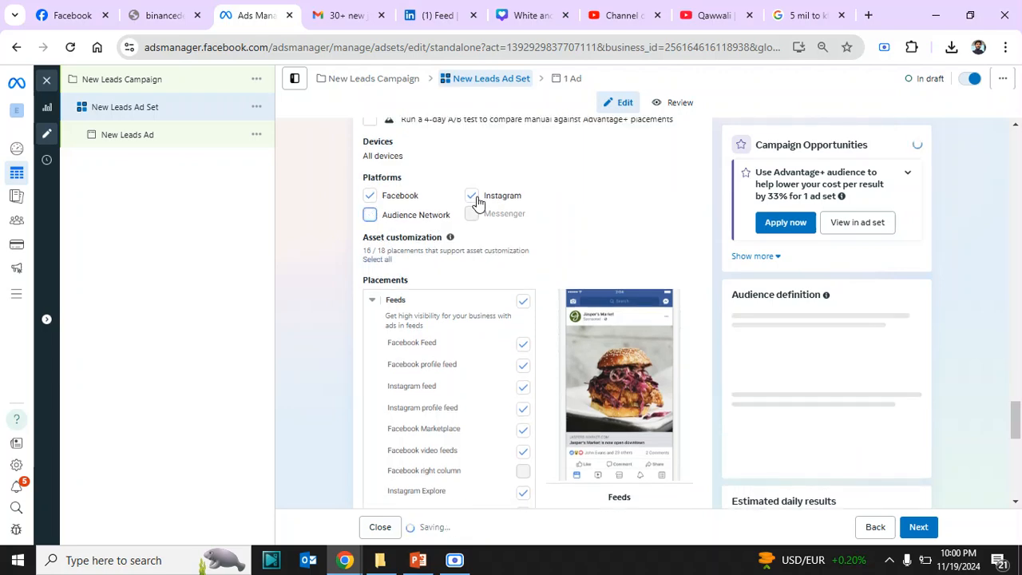
Step: Turn the Facebook platform off and back on, and do the same for Instagram
left_click(372, 197)
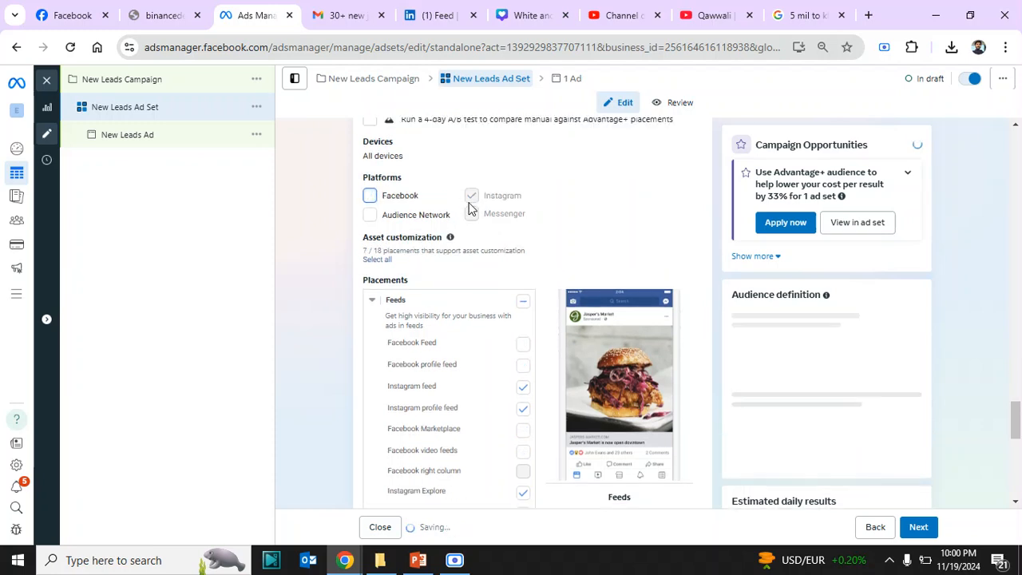
left_click(370, 197)
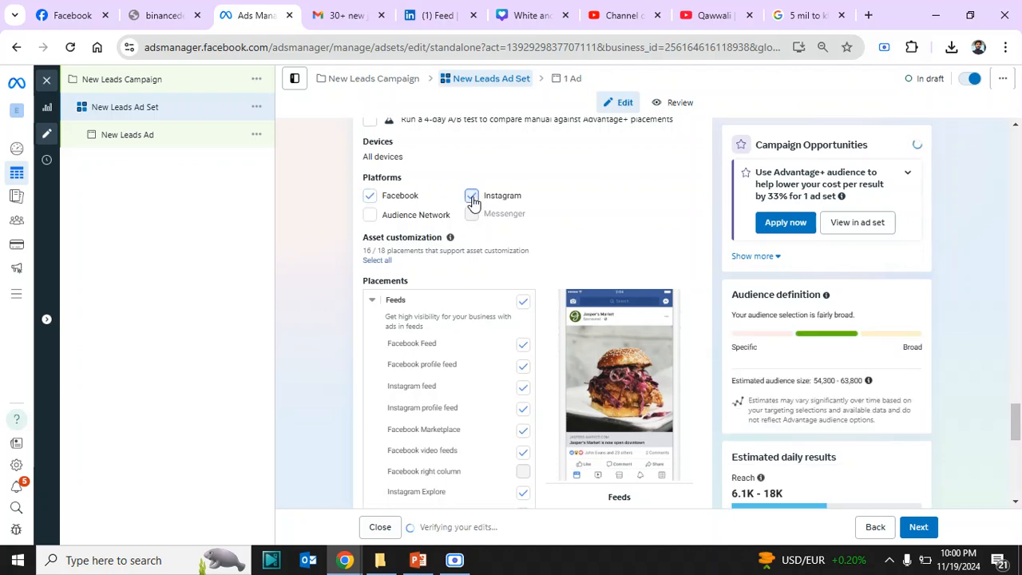
left_click(472, 197)
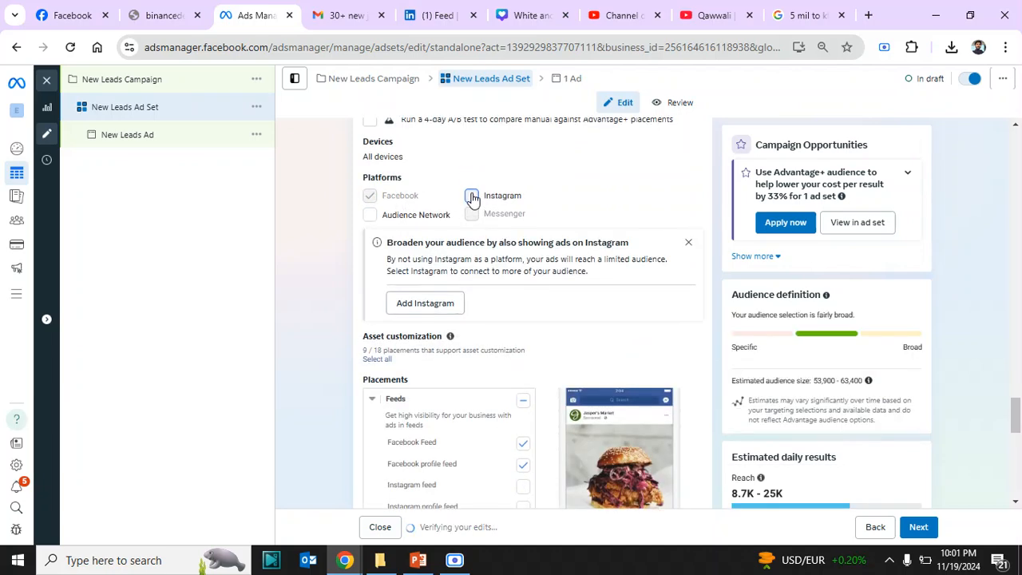
left_click(472, 196)
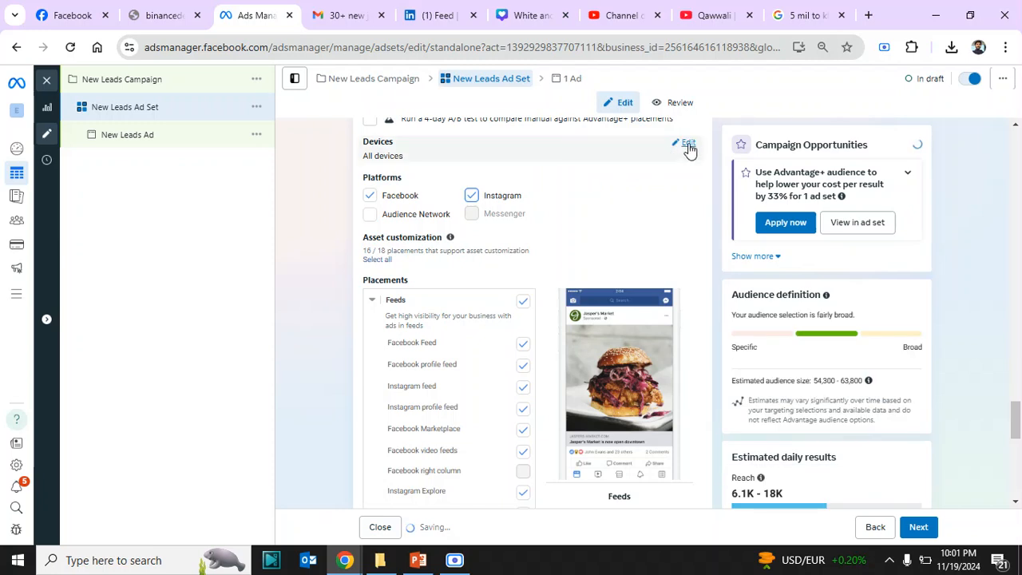
Step: Open the devices setting for editing, check the available device types and look over the list of feed and story placements
left_click(687, 144)
left_click(483, 162)
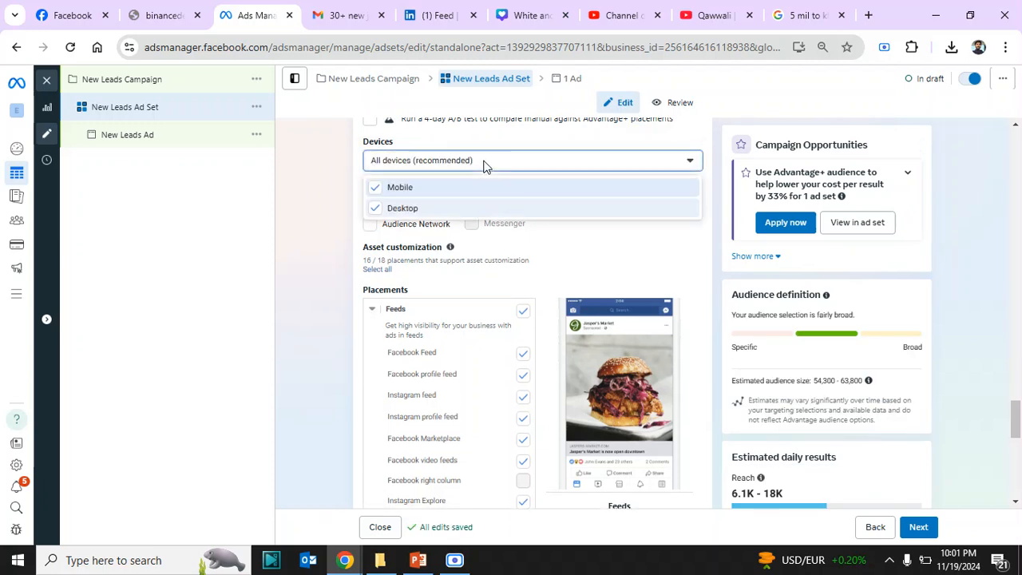
left_click(305, 226)
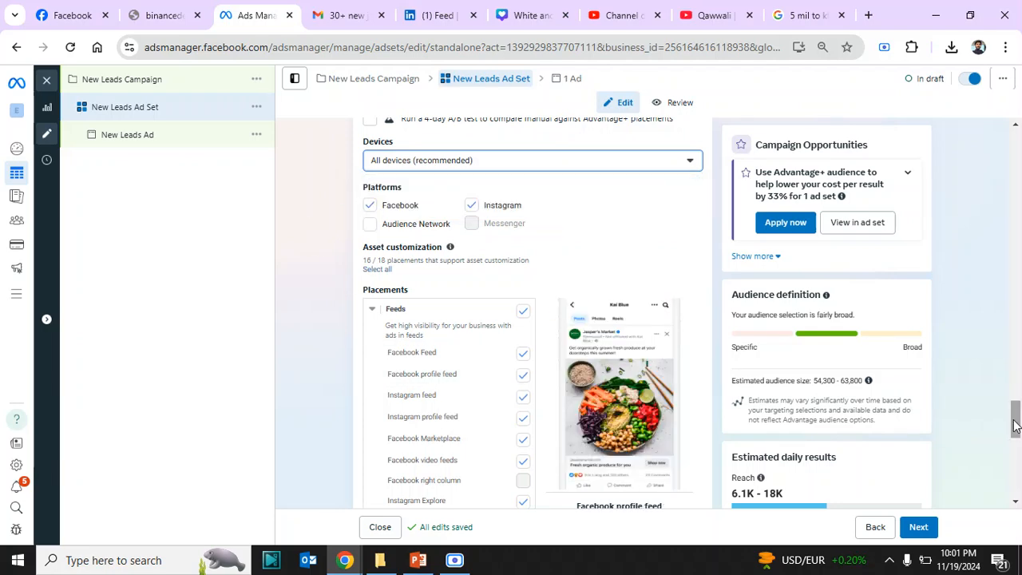
left_click_drag(1014, 427, 1015, 440)
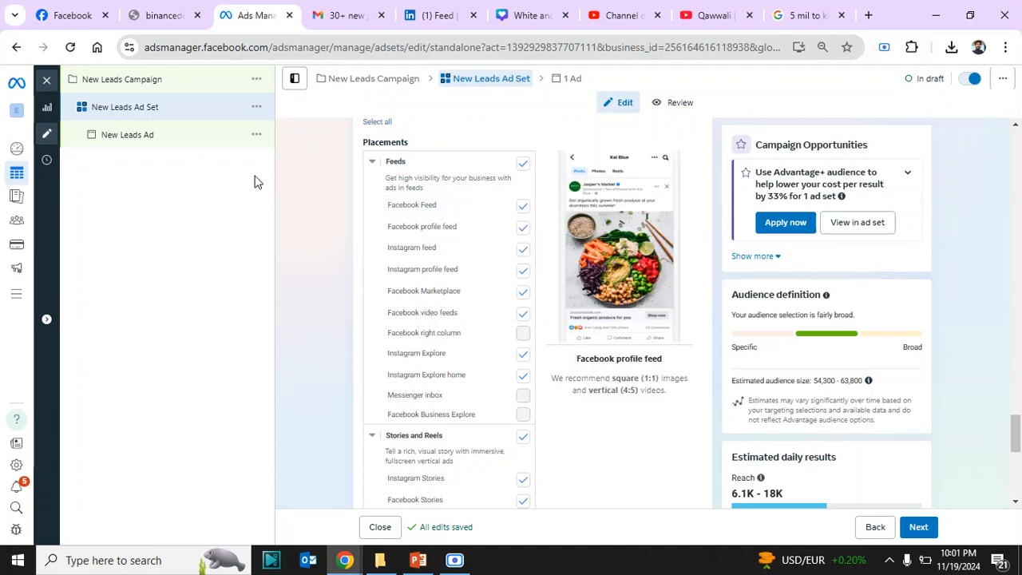
Step: Open the New Leads Ad and look over its identity, call to action, Advantage+ creative and destination settings
left_click(151, 136)
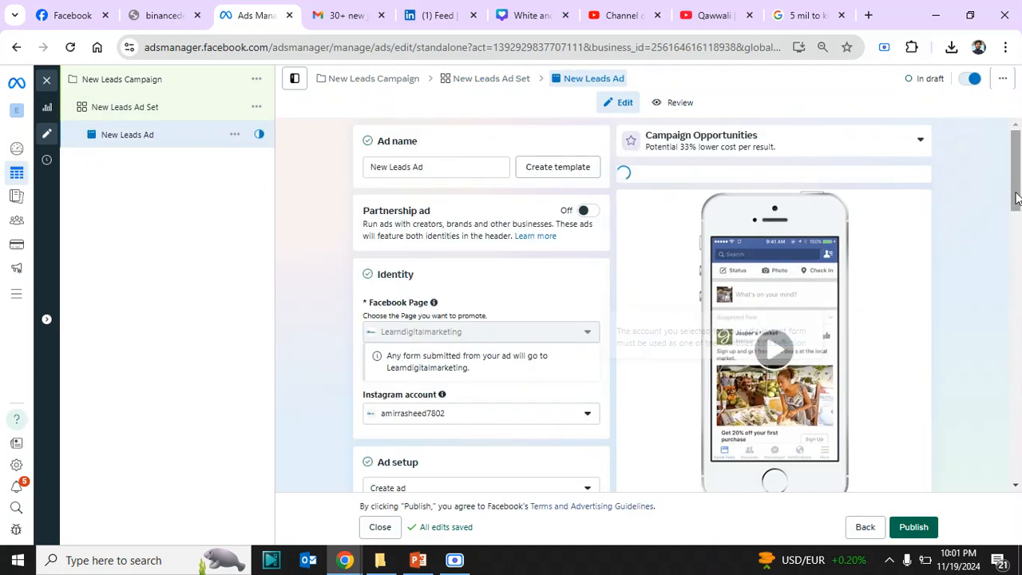
left_click_drag(1016, 199, 1009, 393)
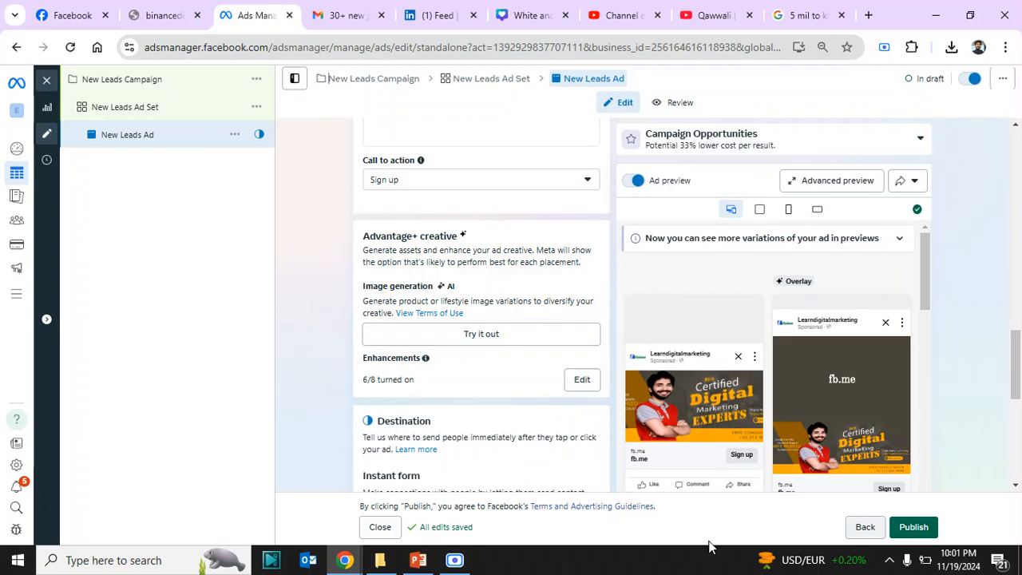
mouse_move(465, 566)
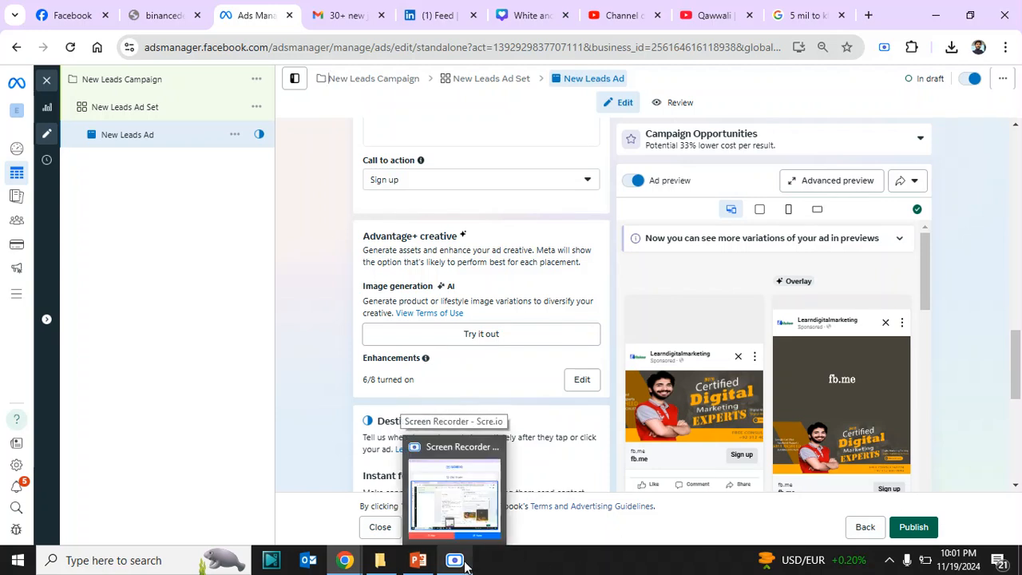